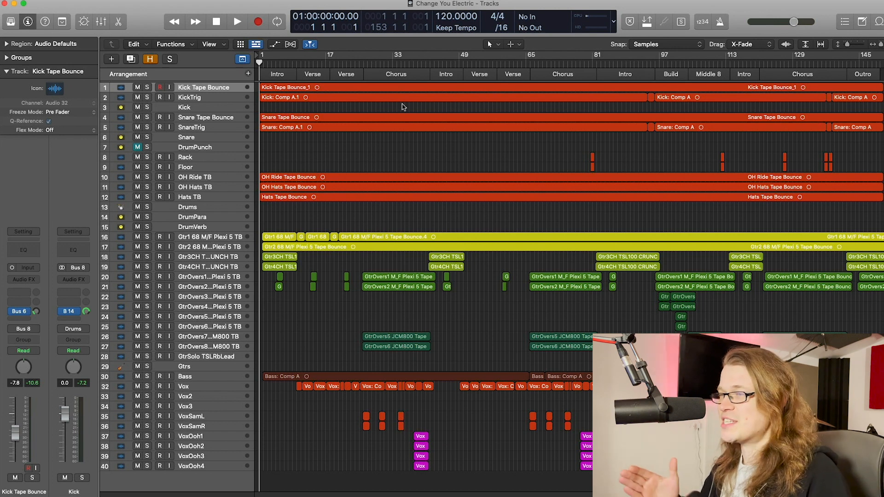
# - Select the DrumPunch aux track, reposition its Couture plug-in window, and unmute the track
pyautogui.click(229, 152)
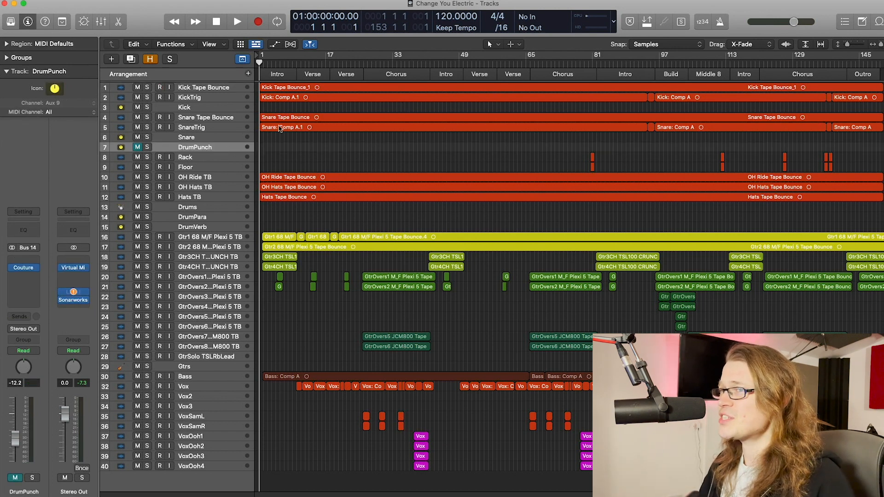
pyautogui.moveTo(492, 126); pyautogui.dragTo(498, 83)
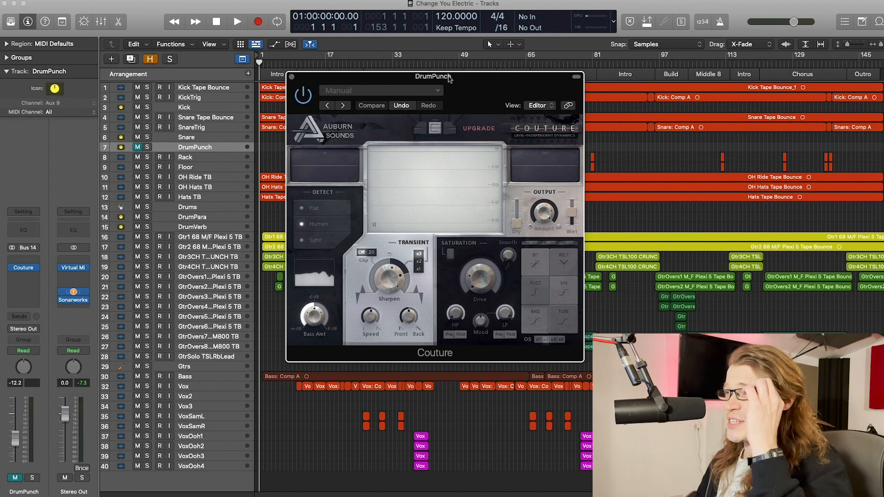
pyautogui.click(137, 147)
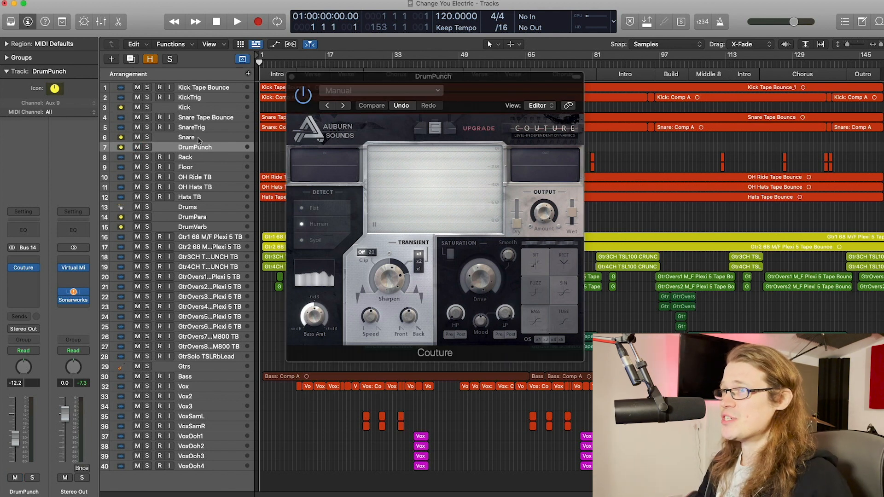
# - Review the bus sends on the Snare and Kick aux channels, then return to the DrumPunch channel
pyautogui.click(199, 134)
pyautogui.click(197, 108)
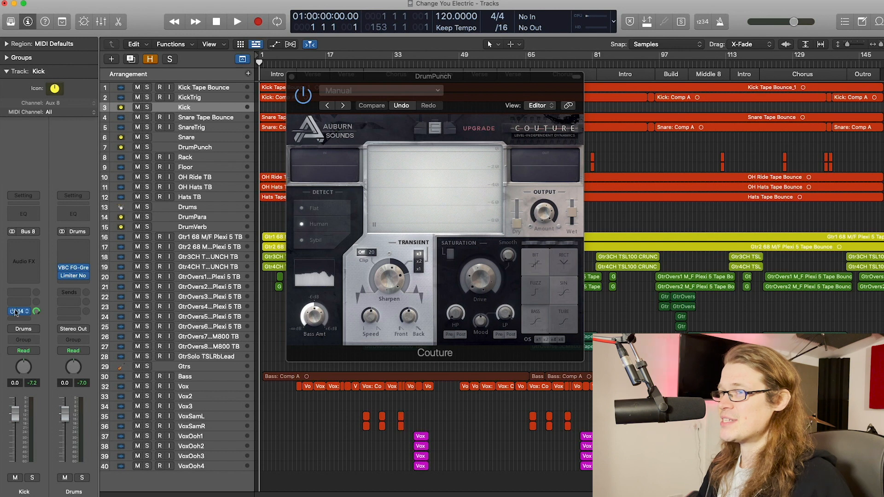
pyautogui.click(211, 148)
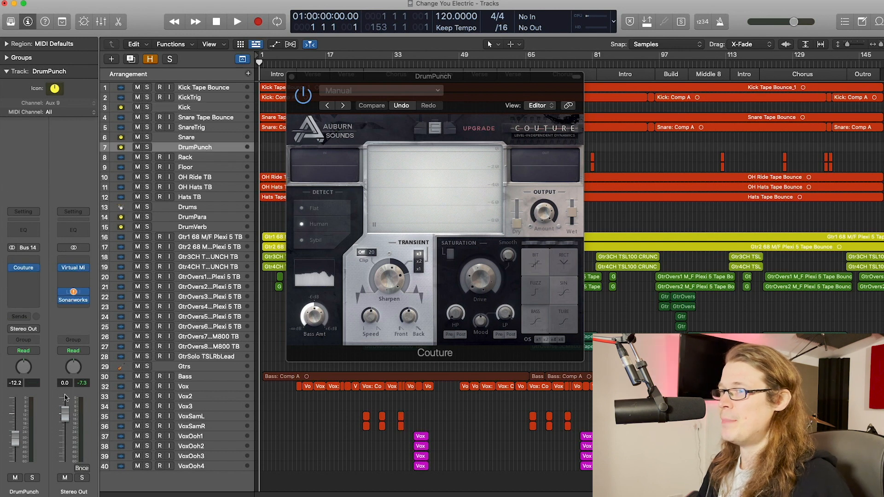
# - Lower the DrumPunch volume fader all the way and mute all vocal tracks from Vox to VoxOoh4
pyautogui.moveTo(16, 445); pyautogui.dragTo(15, 470)
pyautogui.moveTo(433, 78); pyautogui.dragTo(574, 79)
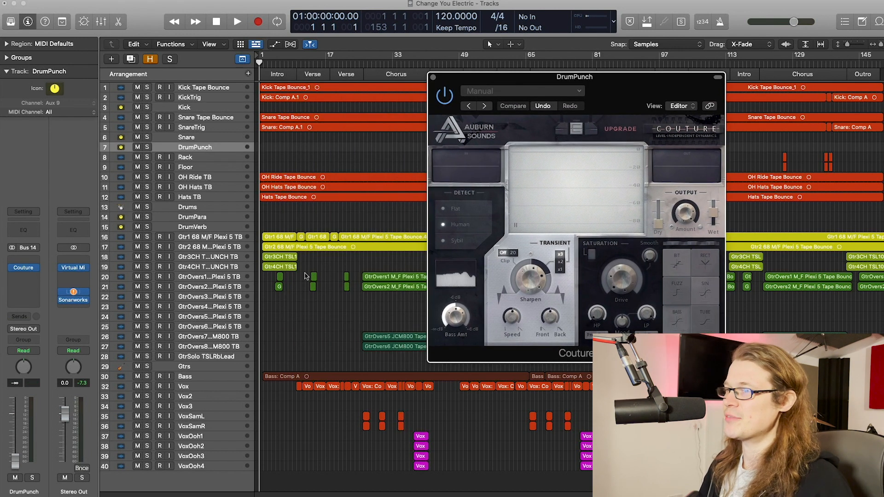
pyautogui.moveTo(138, 387); pyautogui.dragTo(137, 466)
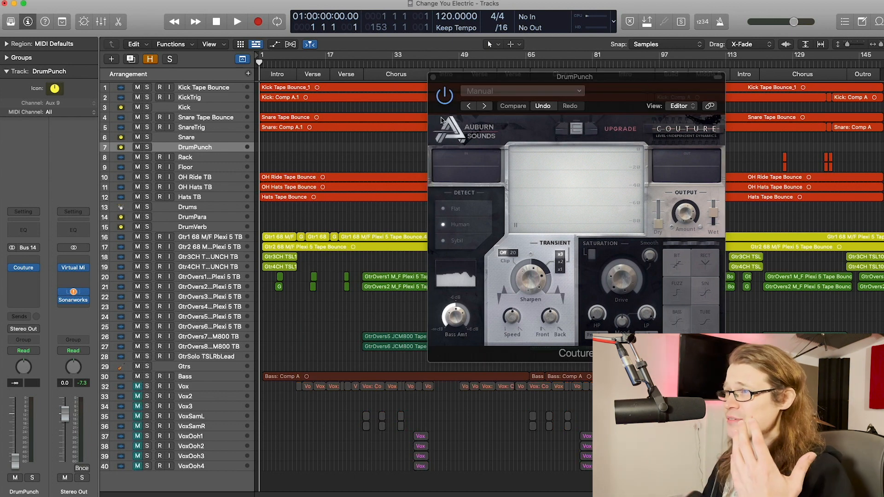
# - Play the song from bar 10 and raise the DrumPunch volume to -5.4 dB
pyautogui.click(343, 65)
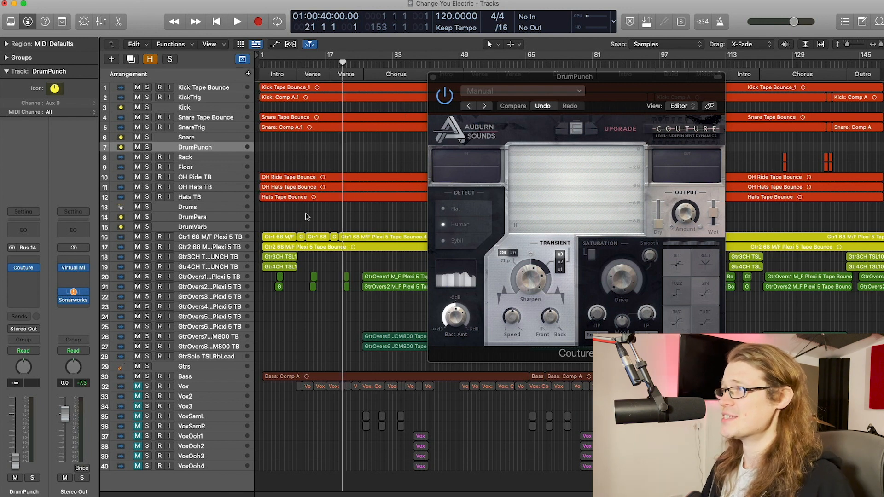
pyautogui.click(296, 63)
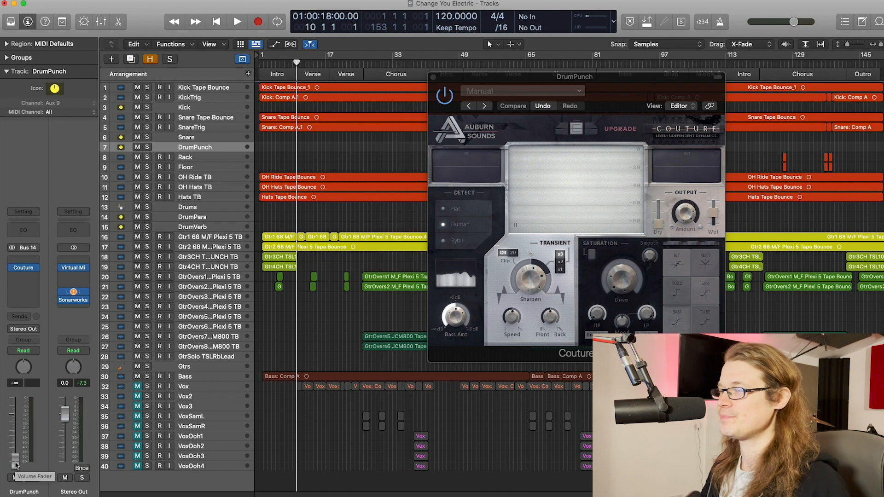
pyautogui.press('space')
pyautogui.moveTo(15, 462); pyautogui.dragTo(57, 430)
pyautogui.press('space')
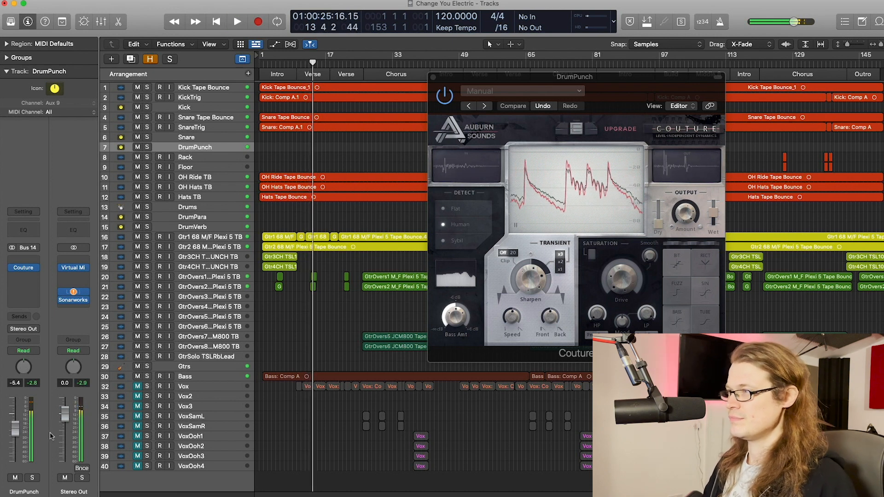
# - Compare the mix with and without the DrumPunch channel by toggling its mute during playback
pyautogui.click(16, 478)
pyautogui.press('space')
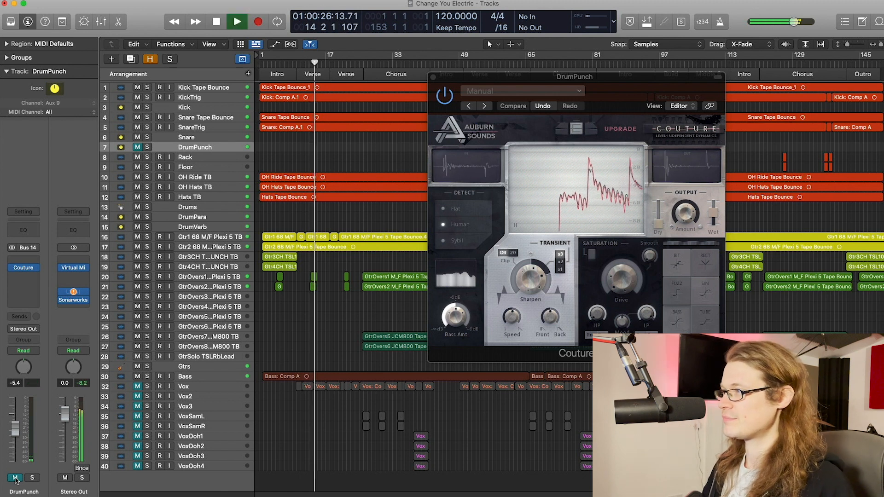
pyautogui.click(15, 478)
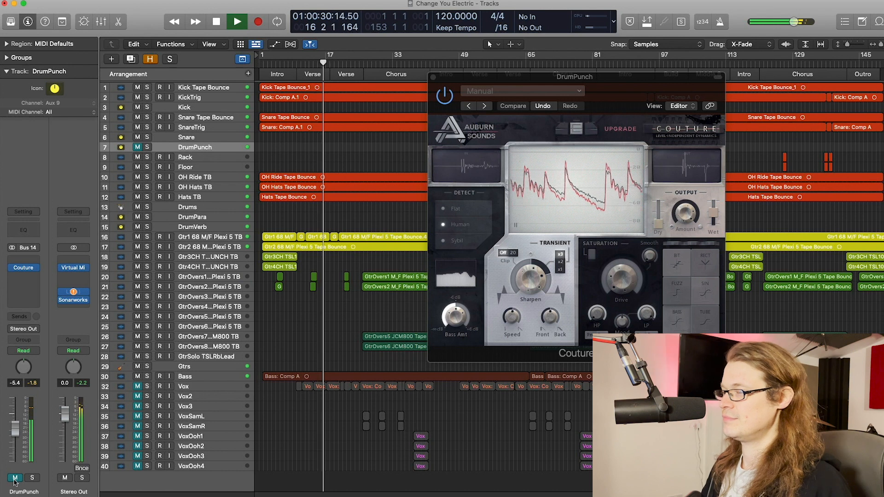
pyautogui.click(15, 478)
pyautogui.click(15, 478)
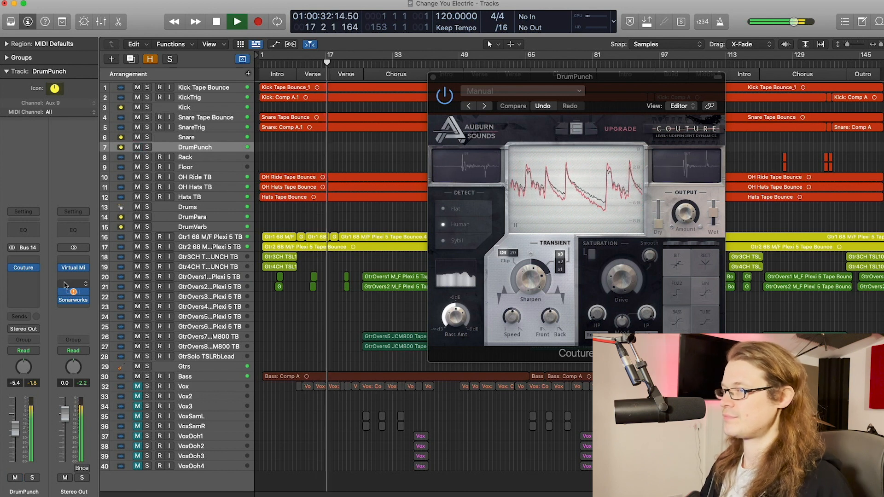
pyautogui.press('space')
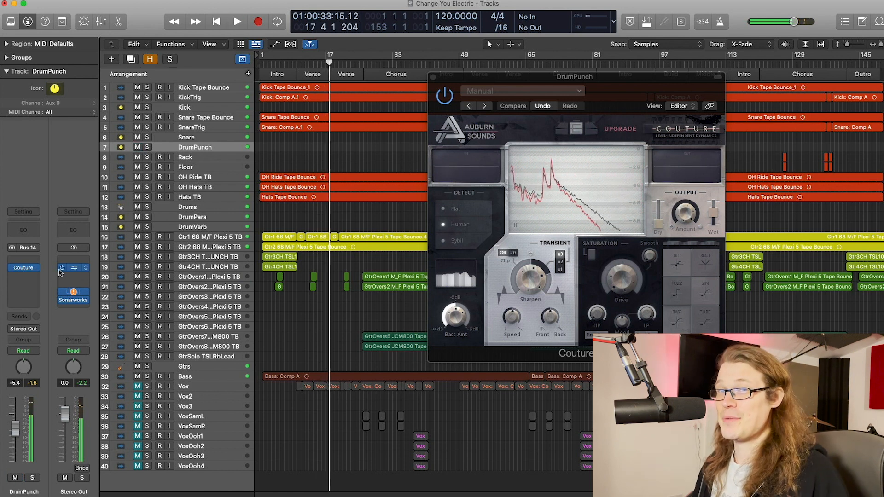
# - Add a Channel EQ to DrumPunch and enable its low cut at 110 Hz with a 12 dB/Oct slope
pyautogui.click(25, 231)
pyautogui.click(315, 166)
pyautogui.moveTo(302, 244); pyautogui.dragTo(392, 244)
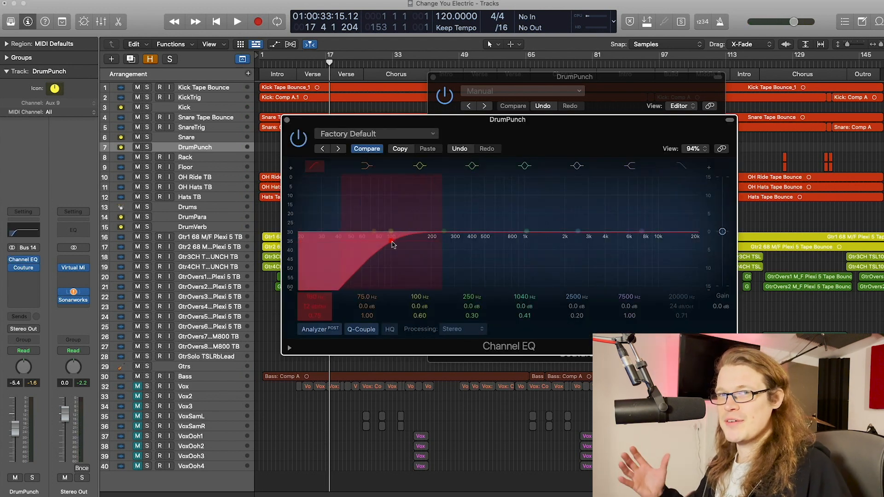
pyautogui.moveTo(391, 242); pyautogui.dragTo(398, 244)
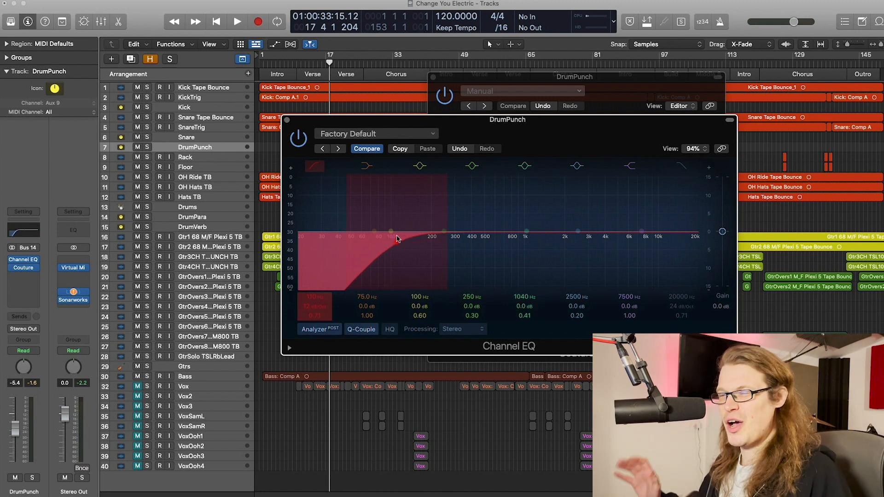
# - Trim the DrumPunch volume to -5.9 dB during playback and compare the mix with the channel muted and unmuted
pyautogui.press('space')
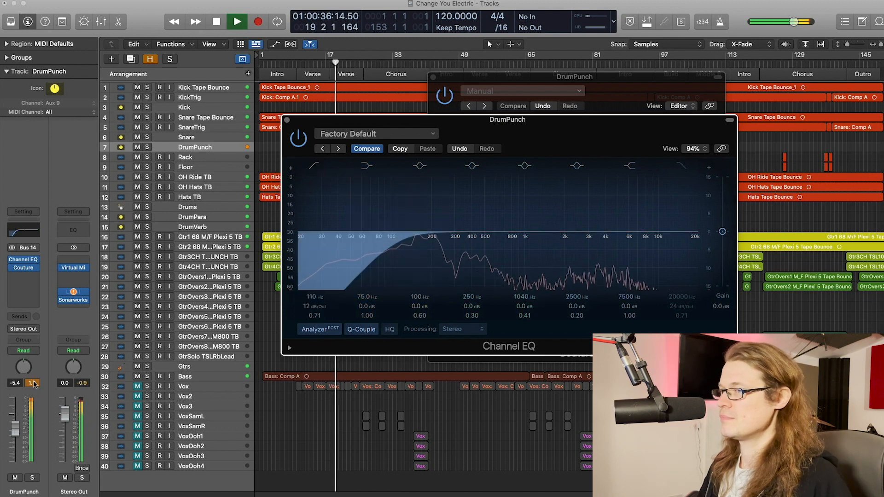
pyautogui.click(16, 478)
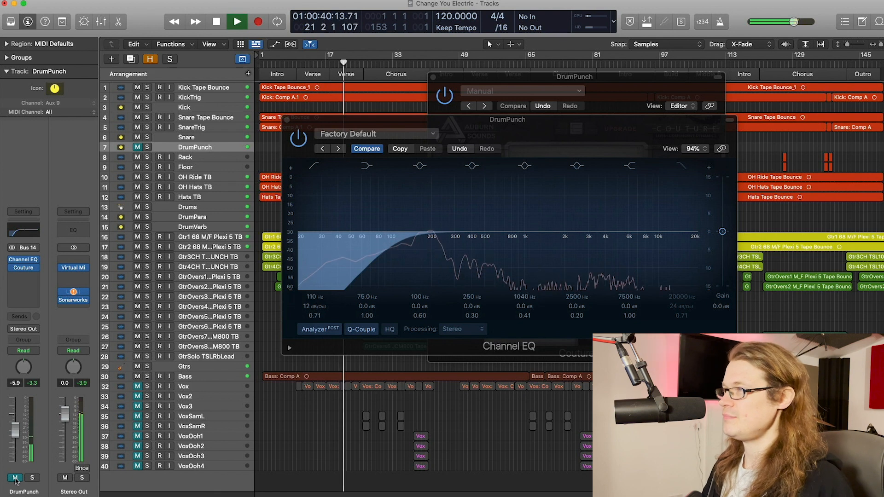
pyautogui.click(16, 480)
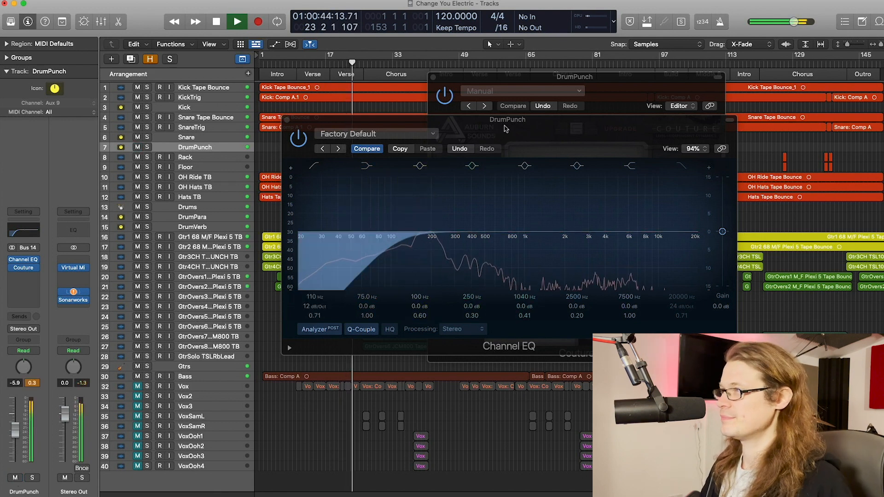
pyautogui.press('space')
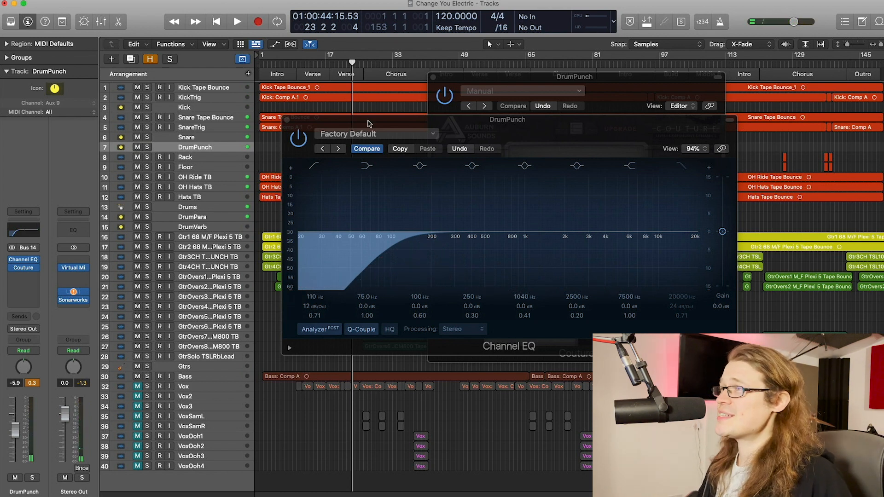
# - Close the Channel EQ window and audition the DrumPunch channel in solo with Couture in view
pyautogui.click(287, 121)
pyautogui.moveTo(596, 77); pyautogui.dragTo(528, 79)
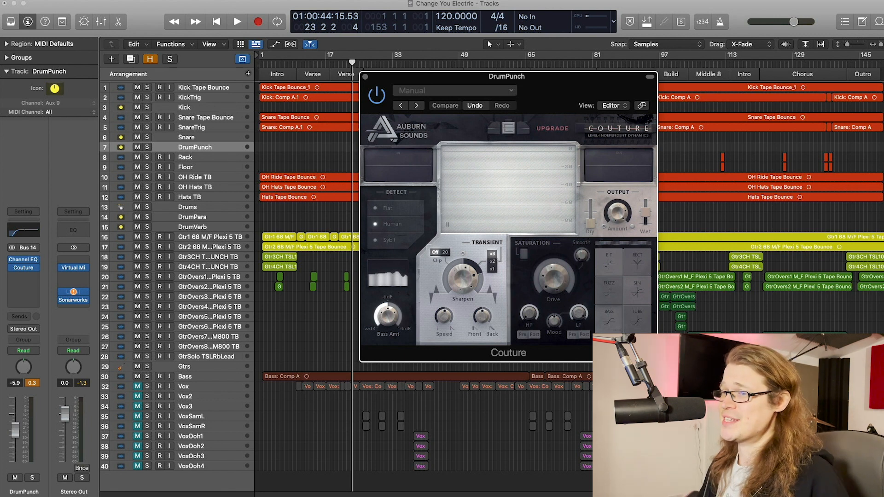
pyautogui.click(32, 478)
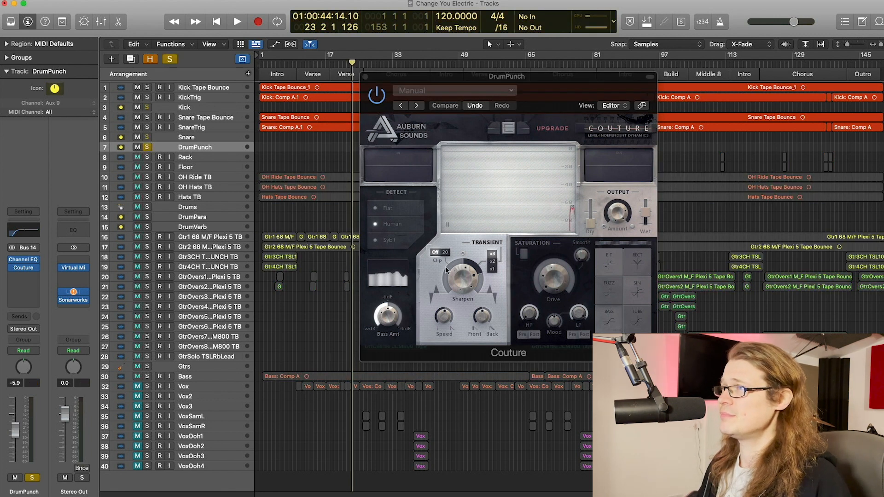
pyautogui.press('space')
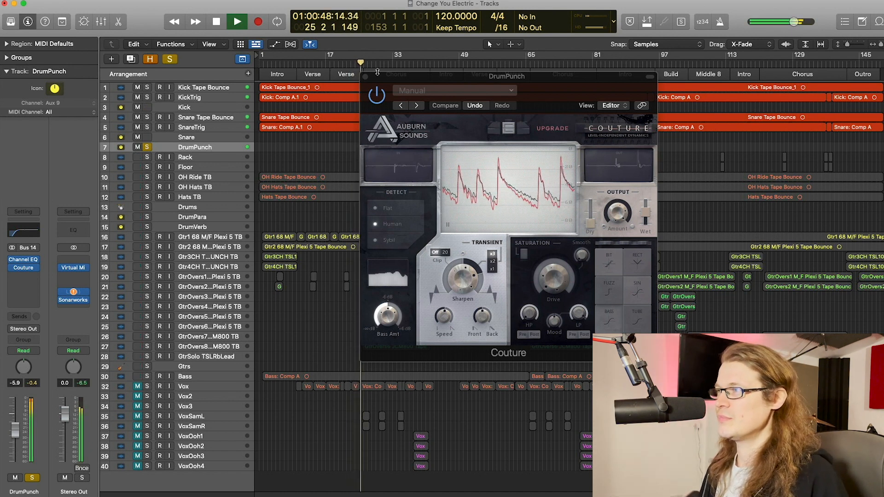
pyautogui.press('space')
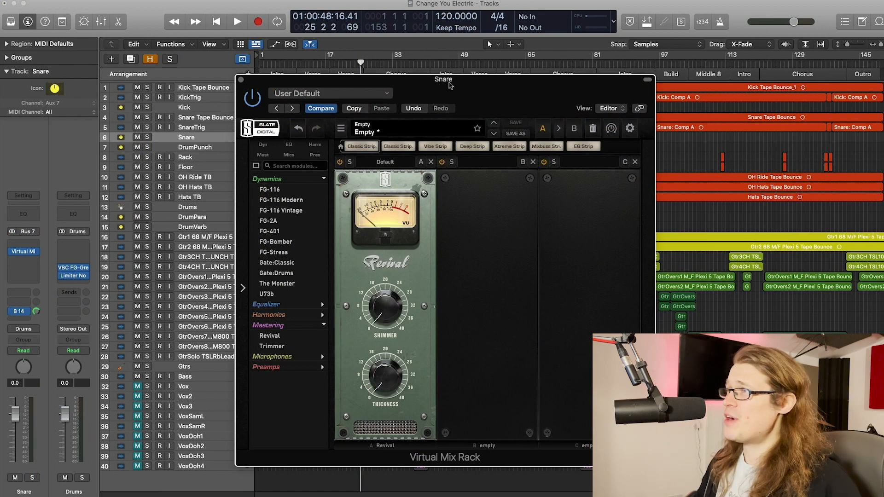
# - Solo the Snare bus and, during playback, raise Revival's Thickness and set its Shimmer to 28 in Virtual Mix Rack
pyautogui.moveTo(450, 85); pyautogui.dragTo(469, 48)
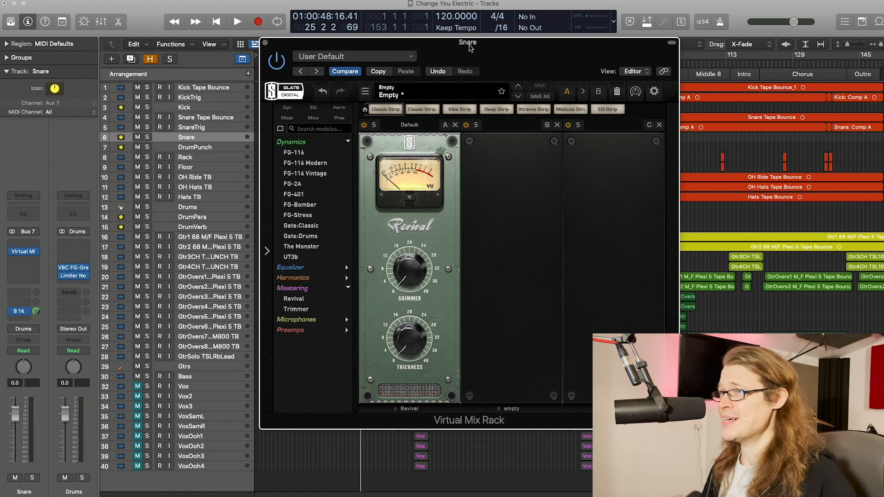
pyautogui.click(147, 137)
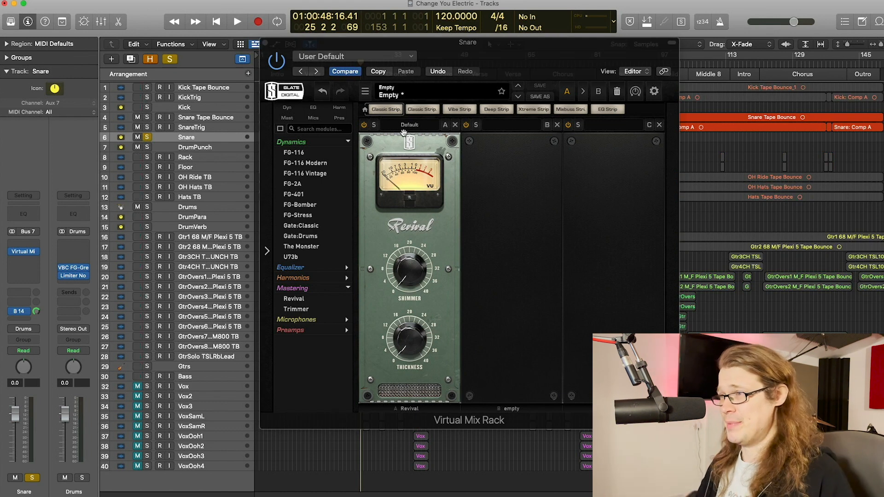
pyautogui.moveTo(465, 46); pyautogui.dragTo(495, 85)
pyautogui.press('space')
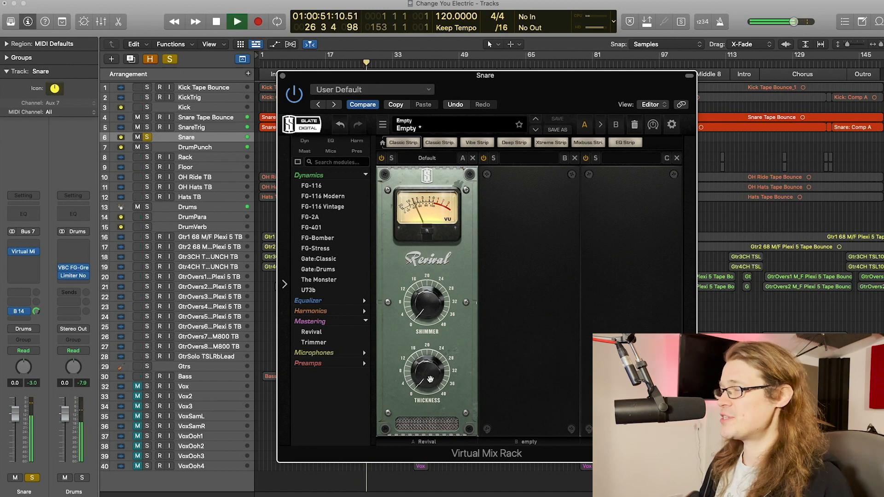
pyautogui.moveTo(430, 379); pyautogui.dragTo(414, 195)
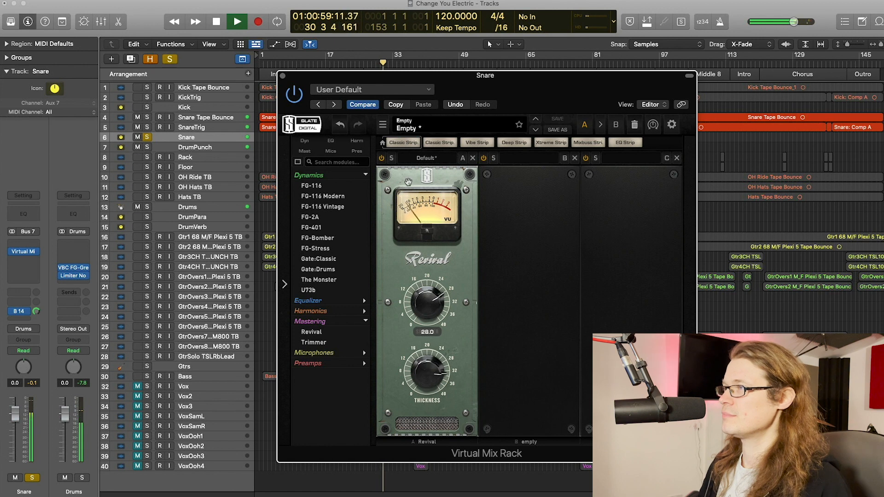
# - Compare the soloed snare with the Revival module bypassed and active, then turn the Snare solo off
pyautogui.press('space')
pyautogui.click(382, 158)
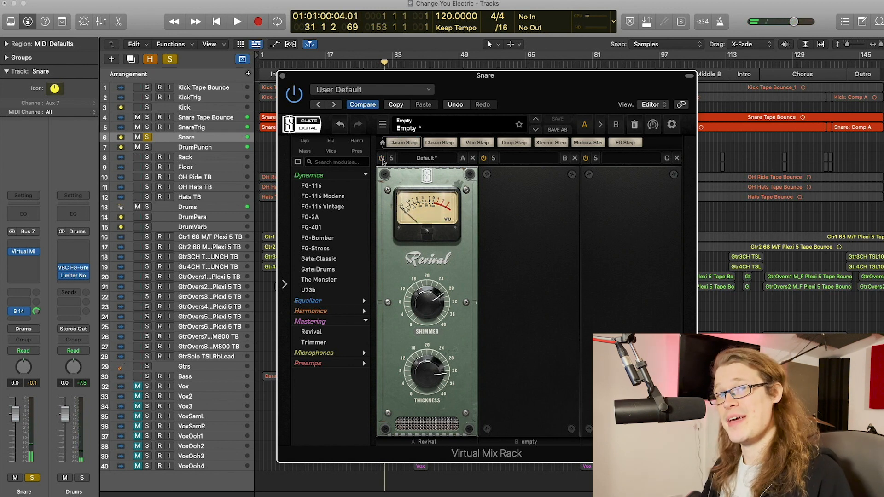
pyautogui.press('space')
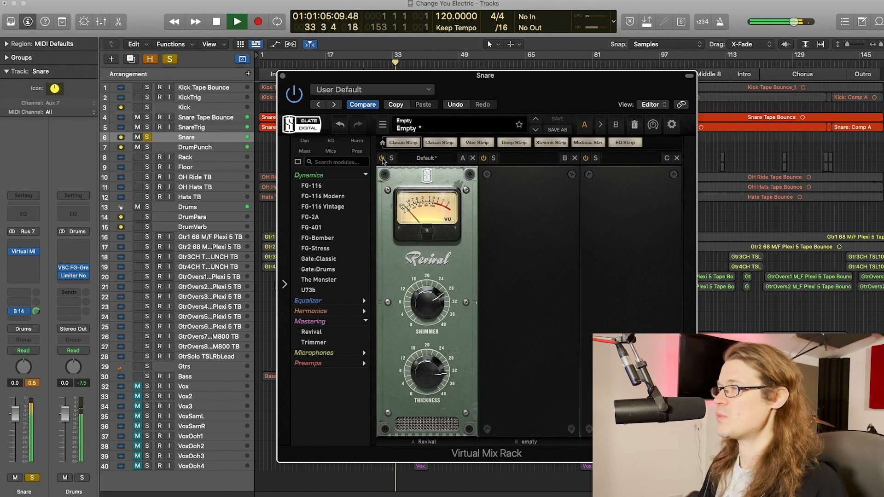
pyautogui.press('space')
pyautogui.press('s')
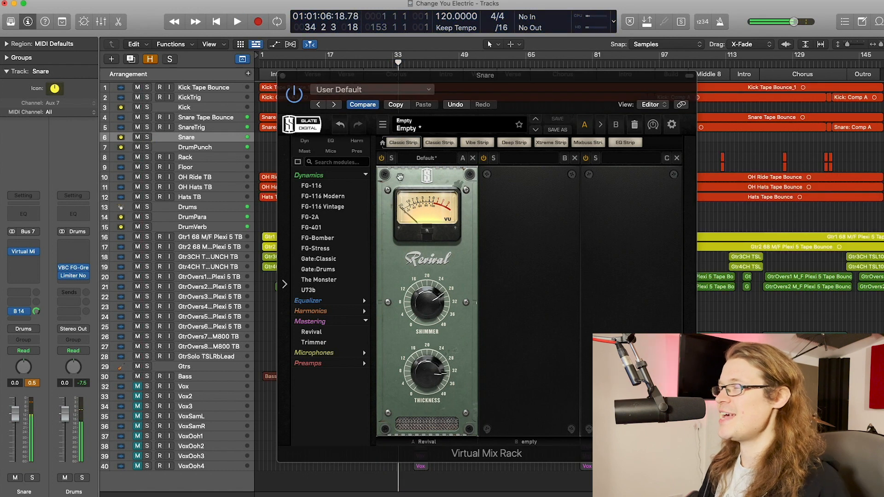
# - Mute the DrumPunch channel and audition the mix while toggling the bypass of the Snare bus's Virtual Mix Rack
pyautogui.click(226, 148)
pyautogui.click(17, 478)
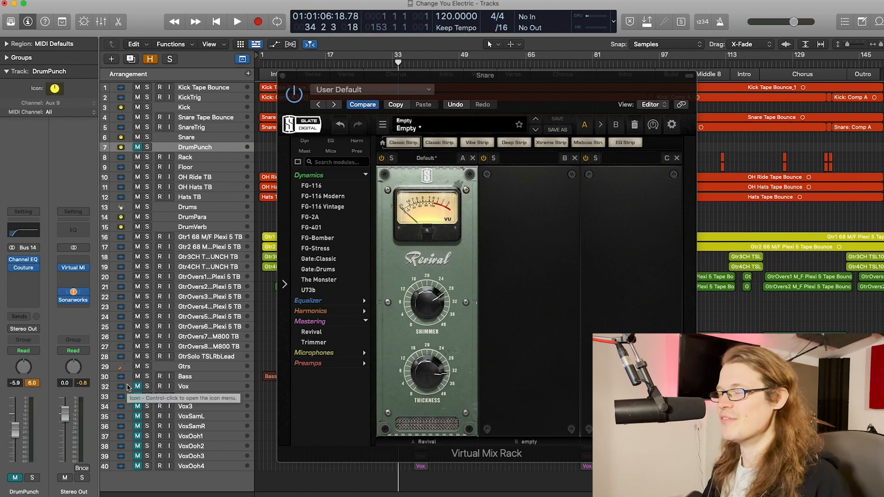
pyautogui.click(295, 98)
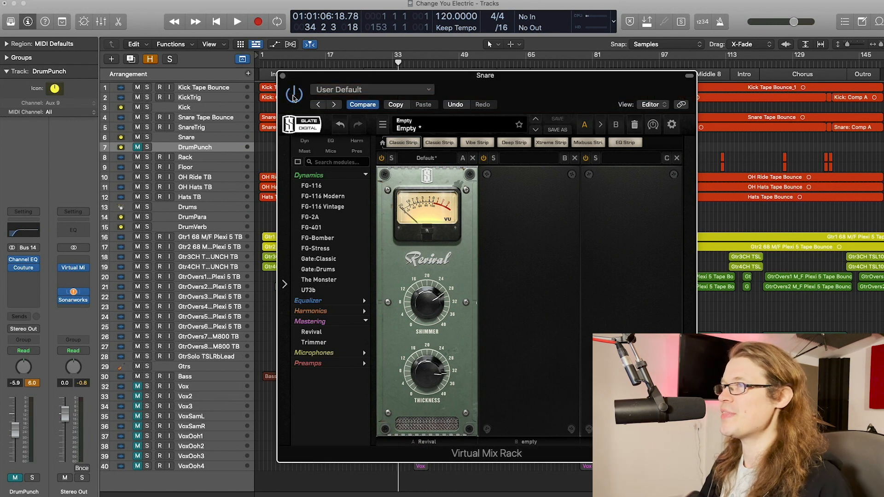
pyautogui.press('space')
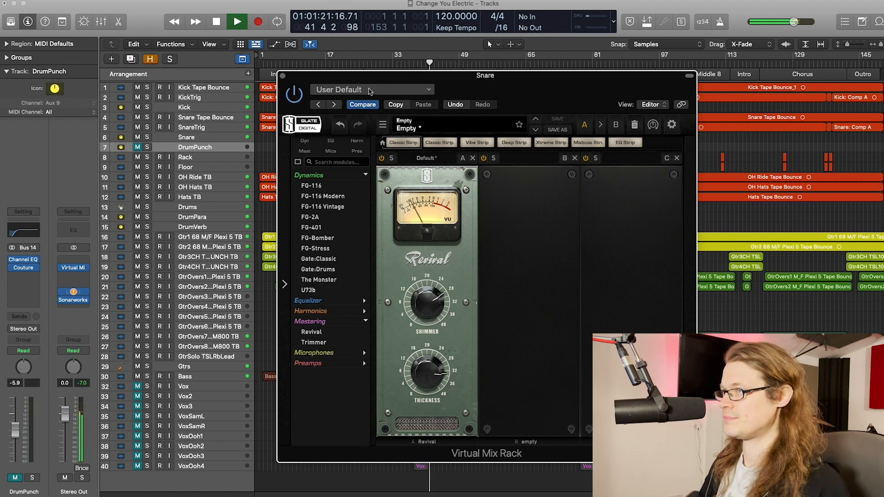
pyautogui.press('space')
# - Solo the Snare bus, raise Revival's Shimmer and Thickness to their maximum of 40, and play the result
pyautogui.click(194, 138)
pyautogui.click(148, 138)
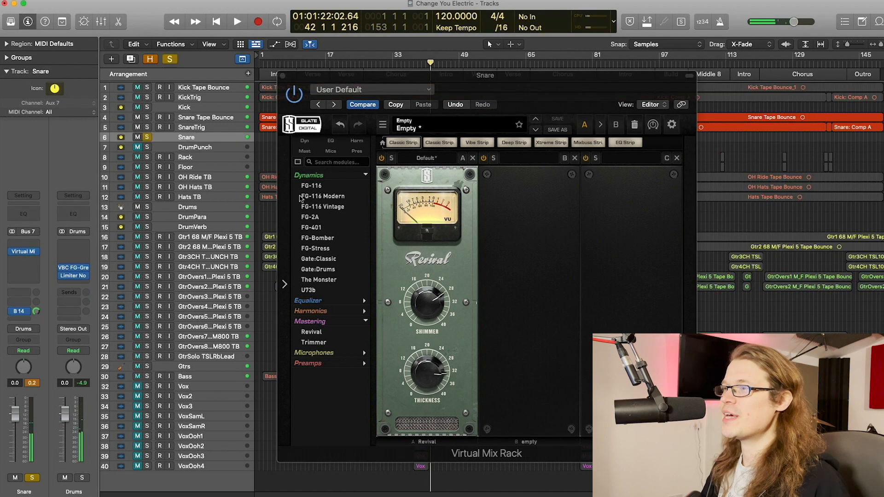
pyautogui.moveTo(433, 307); pyautogui.dragTo(431, 251)
pyautogui.moveTo(429, 375); pyautogui.dragTo(432, 248)
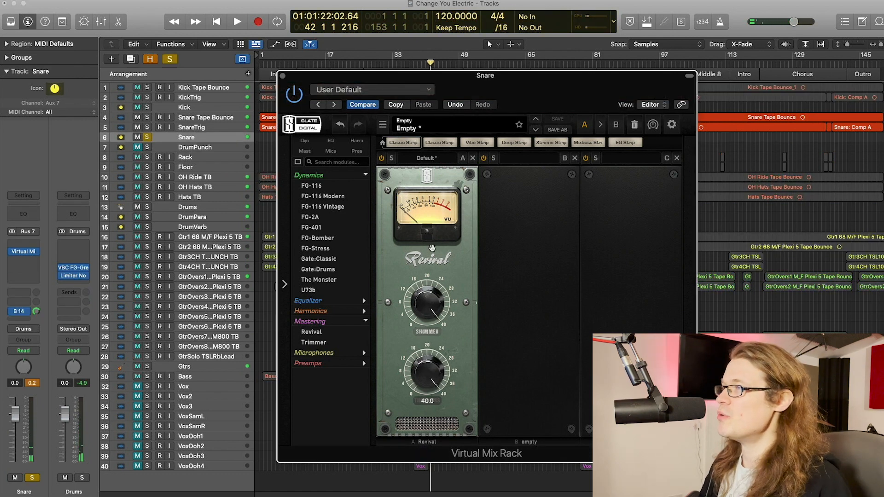
pyautogui.press('space')
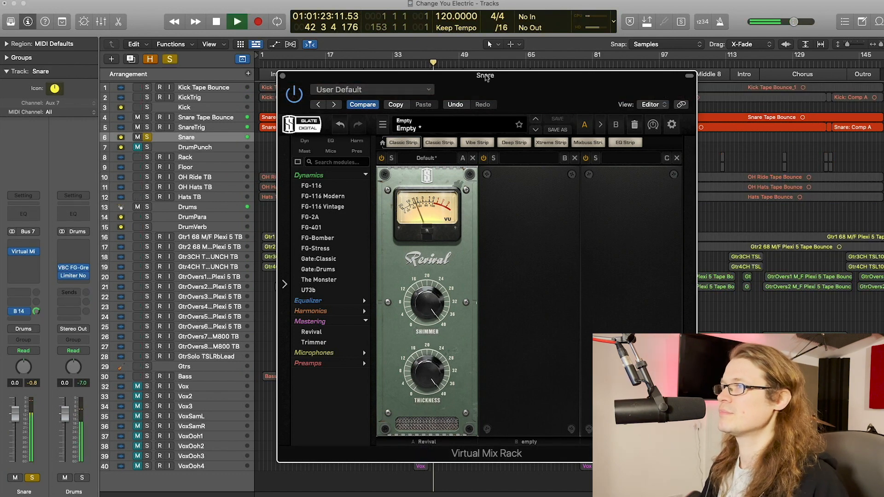
# - Lower Revival's Shimmer and bring its Thickness to about 27 while the soloed snare plays
pyautogui.moveTo(427, 301); pyautogui.dragTo(428, 329)
pyautogui.moveTo(428, 371); pyautogui.dragTo(430, 408)
pyautogui.moveTo(429, 369); pyautogui.dragTo(428, 377)
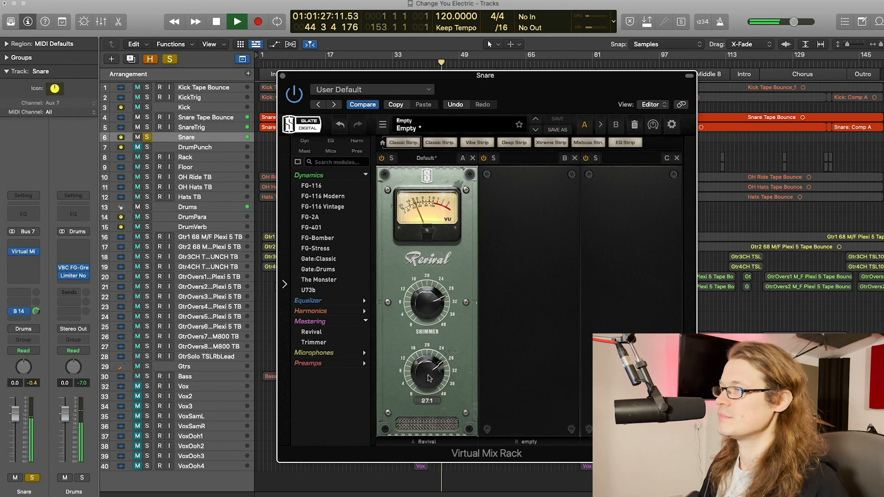
# - Compare the soloed snare with Virtual Mix Rack bypassed and active, then turn the solo off and audition the full mix
pyautogui.click(294, 95)
pyautogui.click(295, 95)
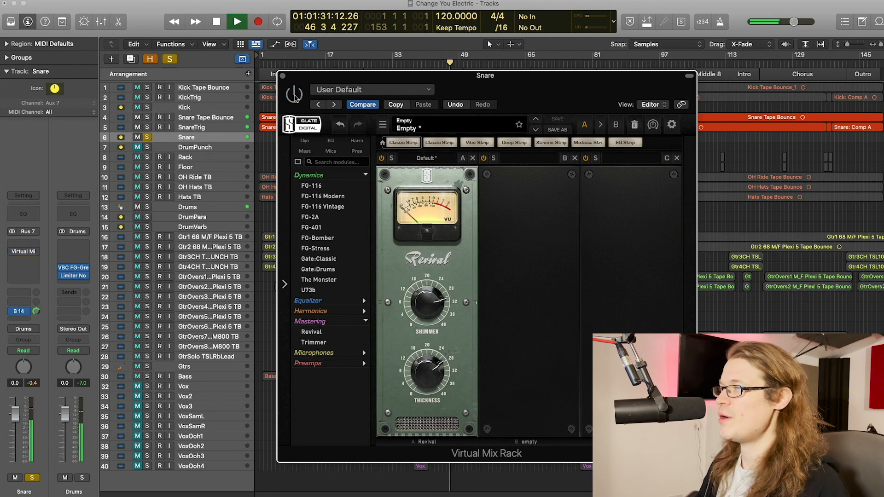
pyautogui.press('space')
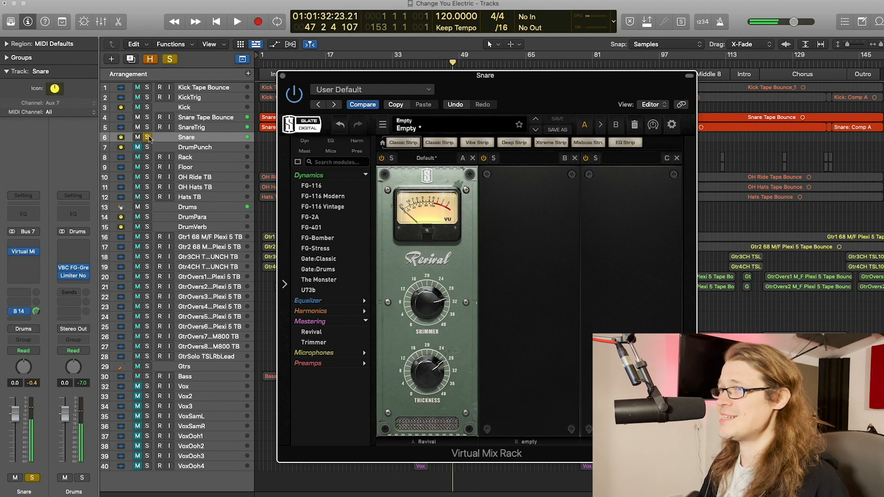
pyautogui.click(147, 137)
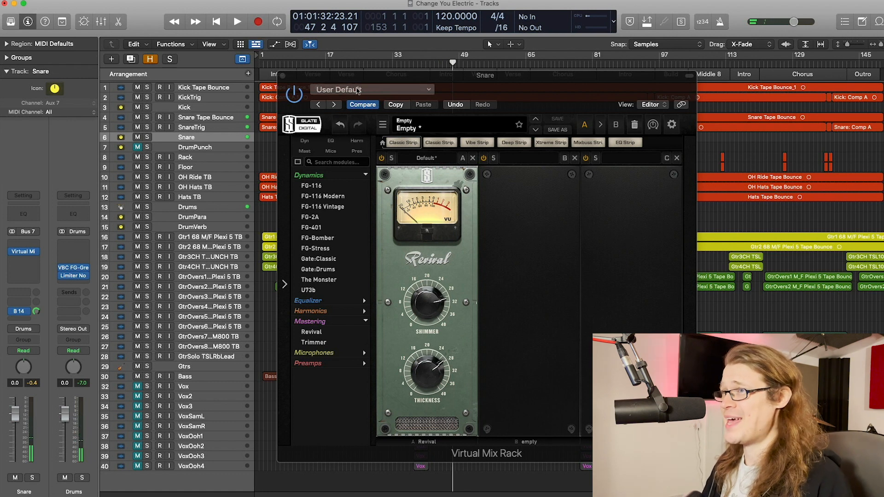
pyautogui.press('space')
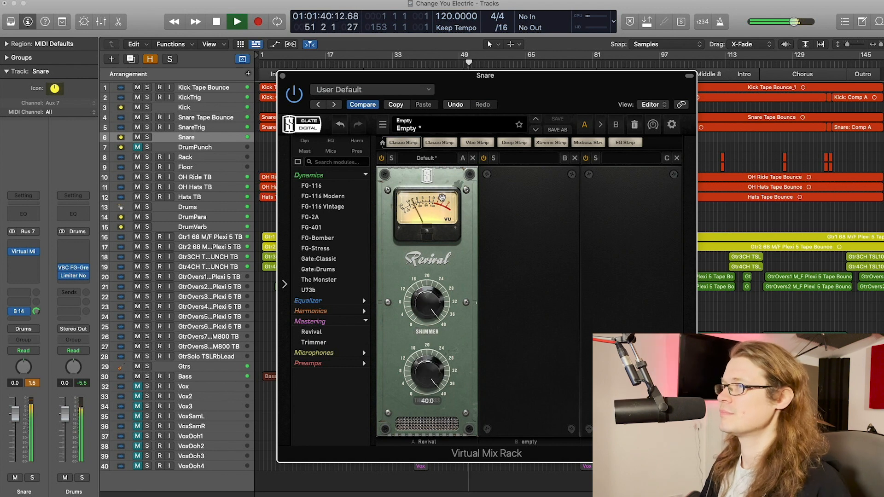
pyautogui.press('space')
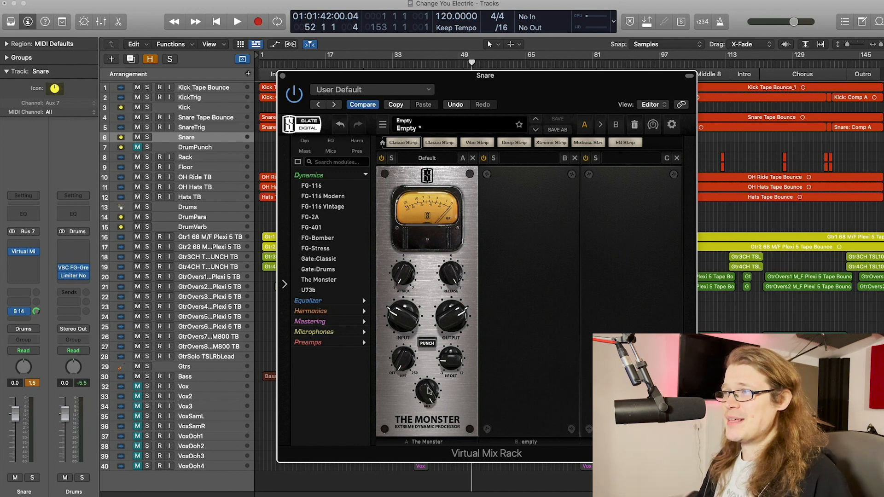
# - Solo the Snare bus and audition it from bar 10 with The Monster in view
pyautogui.click(149, 137)
pyautogui.moveTo(482, 79); pyautogui.dragTo(615, 69)
pyautogui.moveTo(387, 63); pyautogui.dragTo(297, 63)
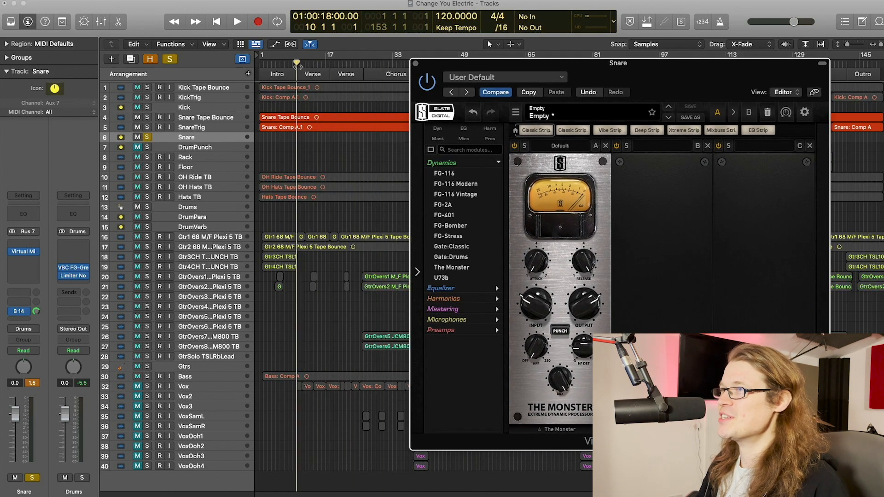
pyautogui.press('space')
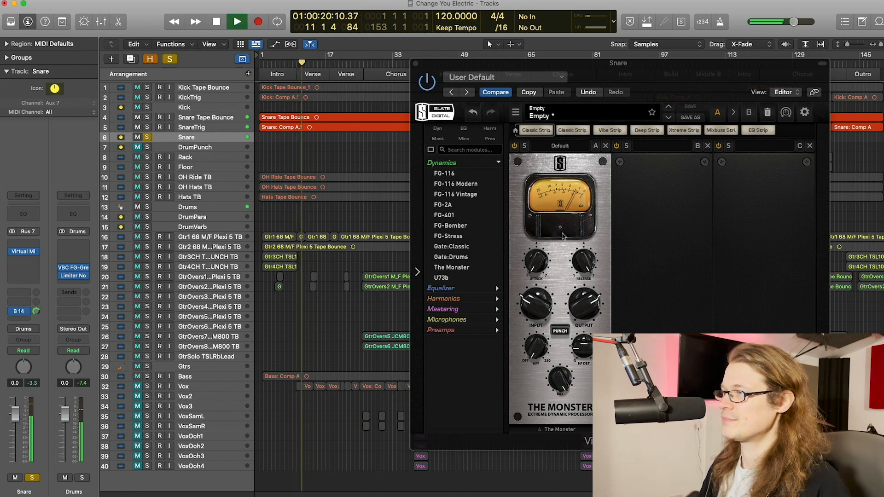
pyautogui.press('space')
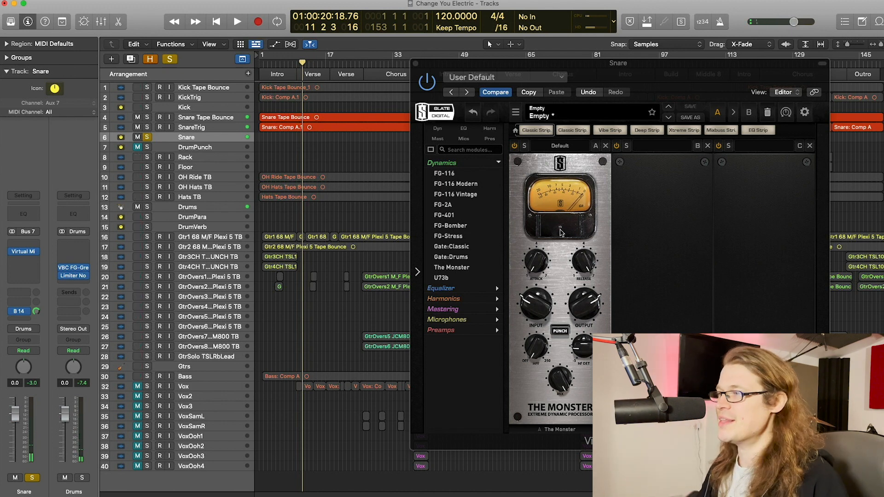
# - Turn The Monster's Mix down, enable its Punch option, and reposition the Virtual Mix Rack window
pyautogui.moveTo(571, 399); pyautogui.dragTo(570, 495)
pyautogui.moveTo(563, 381); pyautogui.dragTo(570, 425)
pyautogui.click(563, 332)
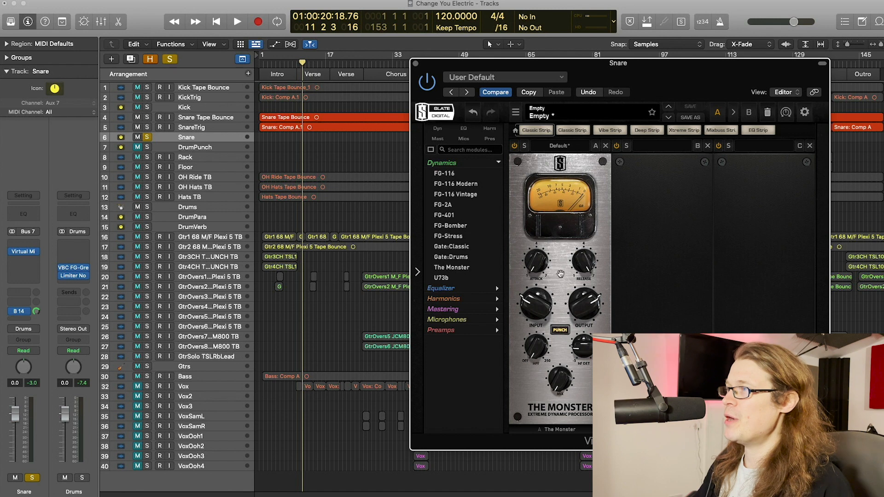
pyautogui.moveTo(631, 79); pyautogui.dragTo(570, 69)
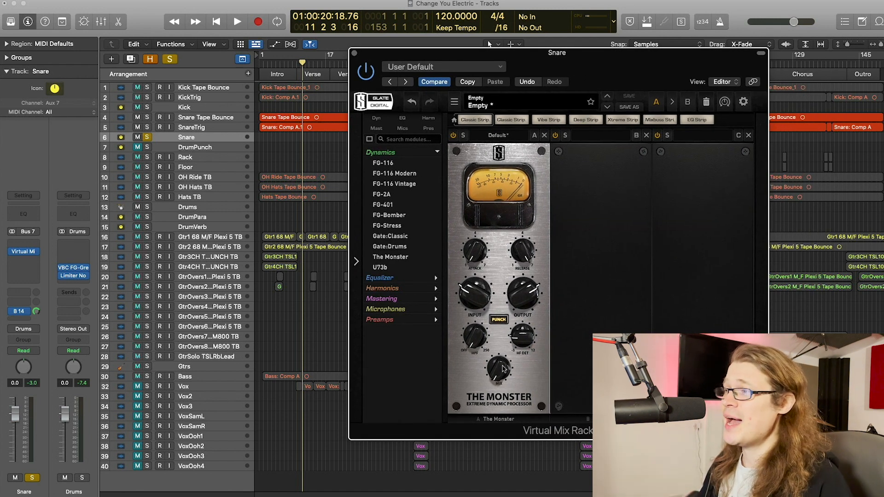
# - Play the soloed snare while raising The Monster's Mix to blend in the compression, then stop playback
pyautogui.moveTo(500, 358)
pyautogui.press('space')
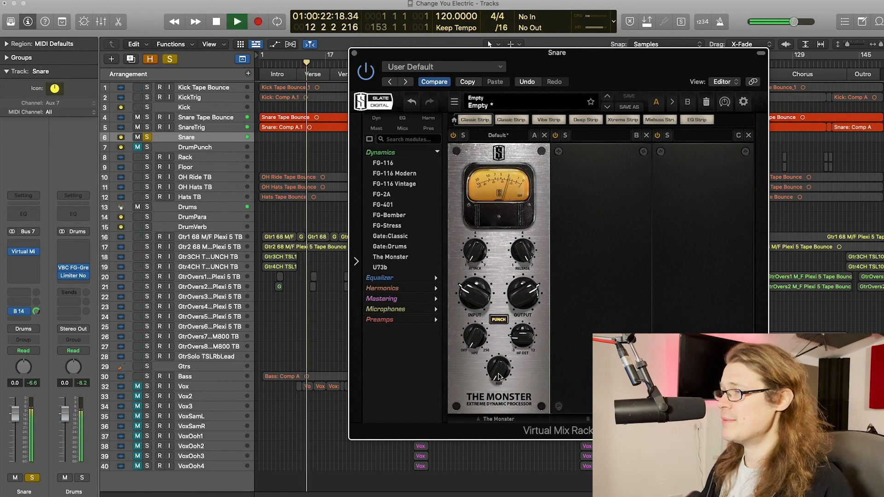
pyautogui.moveTo(500, 377)
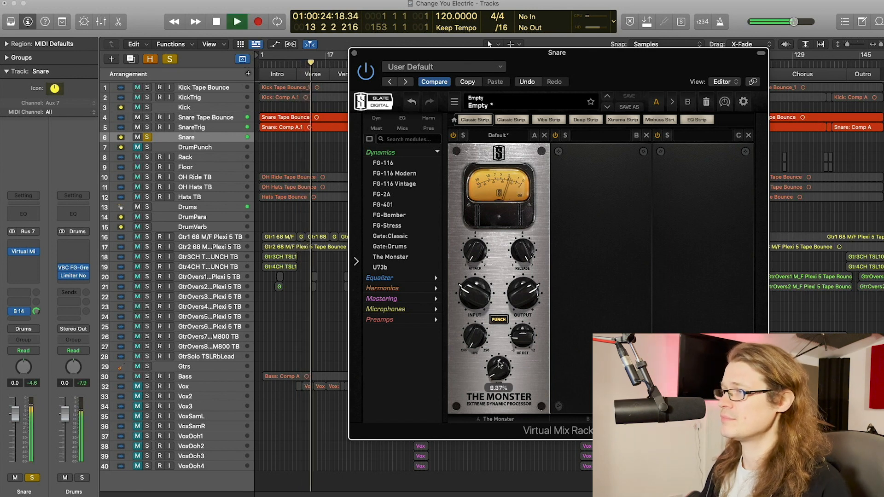
pyautogui.moveTo(499, 377); pyautogui.dragTo(500, 325)
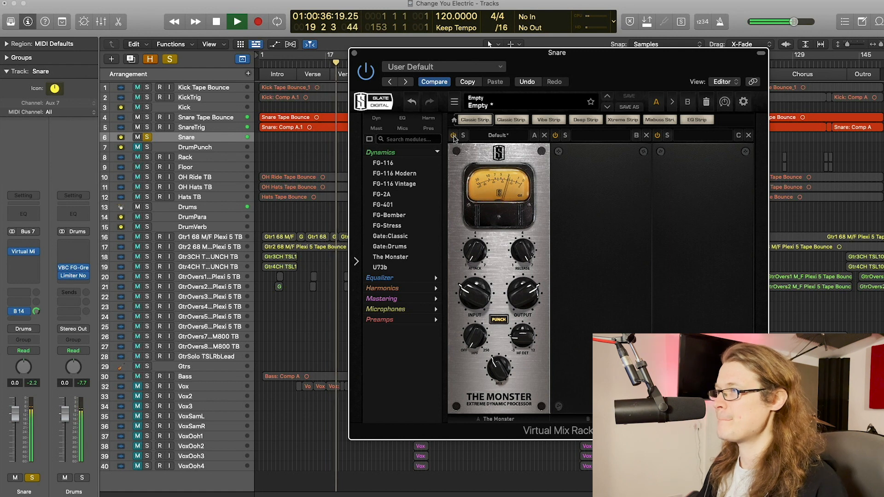
pyautogui.press('space')
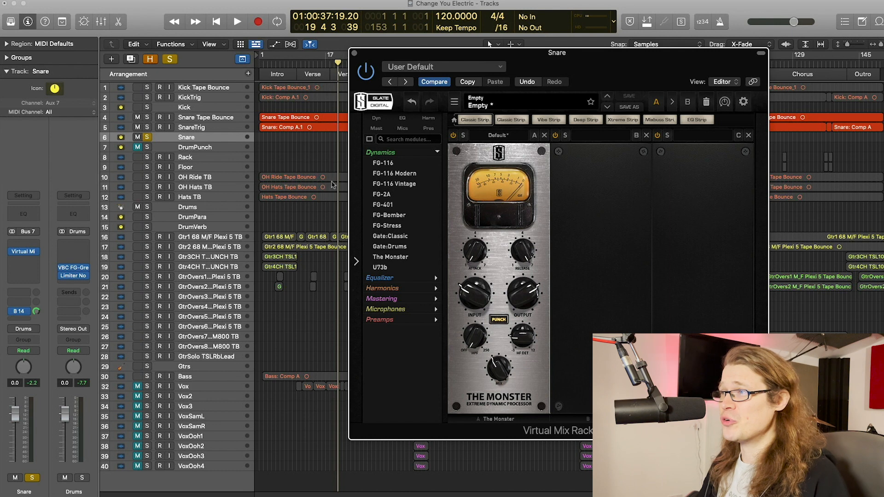
# - Add the Trimmer module after The Monster and raise its Trim slightly while the full mix plays
pyautogui.click(382, 298)
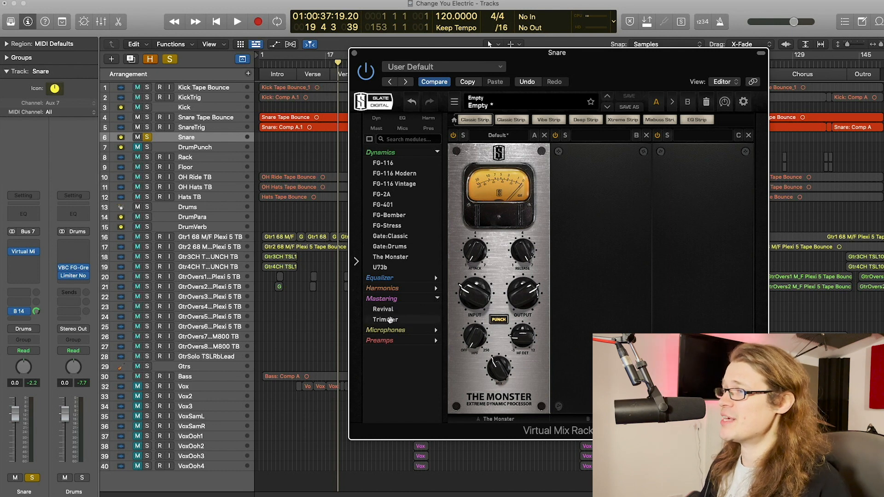
pyautogui.moveTo(386, 320); pyautogui.dragTo(597, 295)
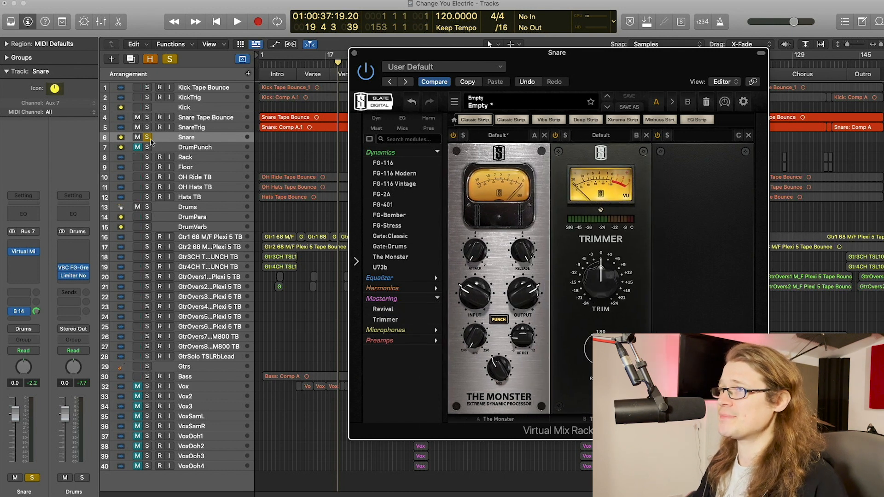
pyautogui.press('space')
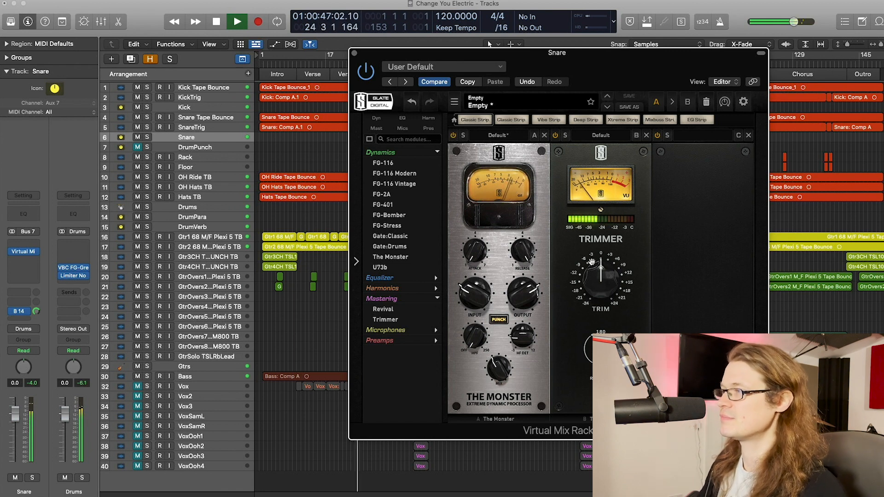
pyautogui.moveTo(603, 280); pyautogui.dragTo(585, 251)
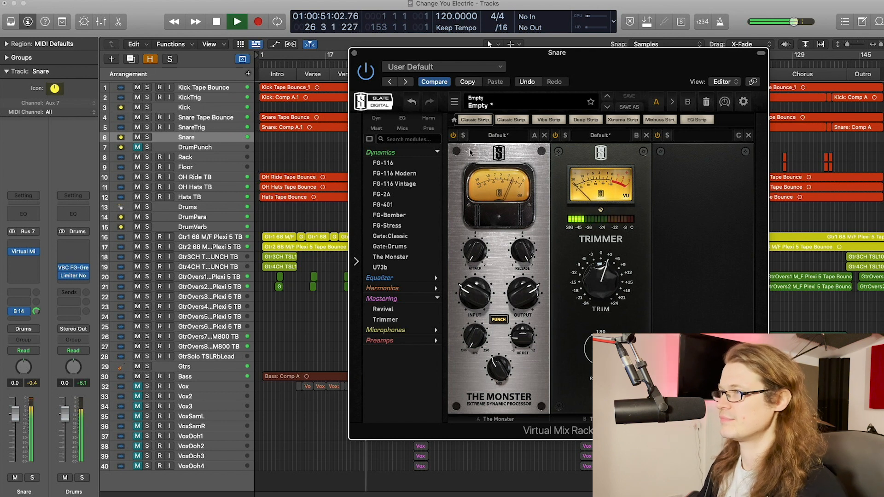
pyautogui.press('space')
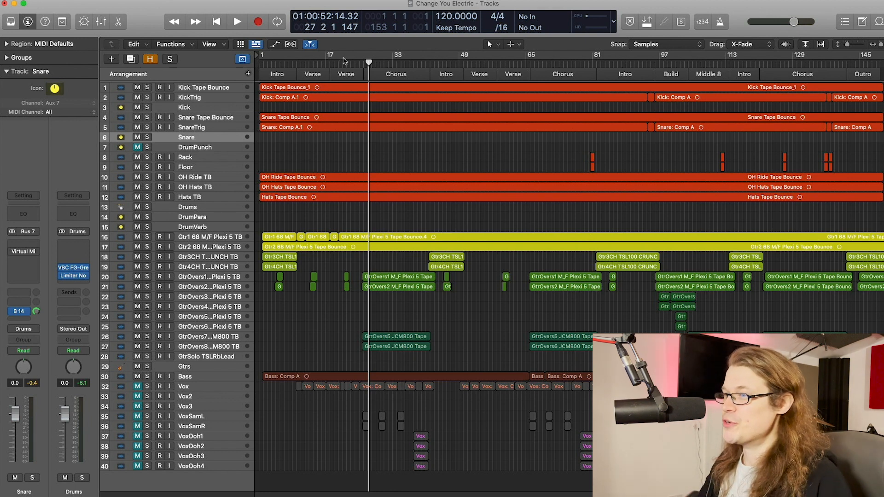
# - Open TDR Nova on the Gtrs bus and choose Bus 7, fed by the snare tracks, as its side chain
pyautogui.click(225, 369)
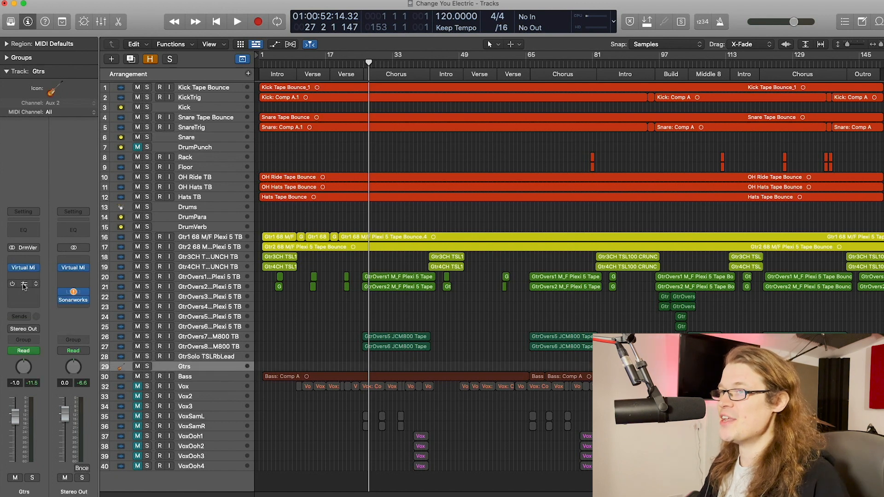
pyautogui.click(23, 284)
pyautogui.moveTo(494, 128); pyautogui.dragTo(464, 84)
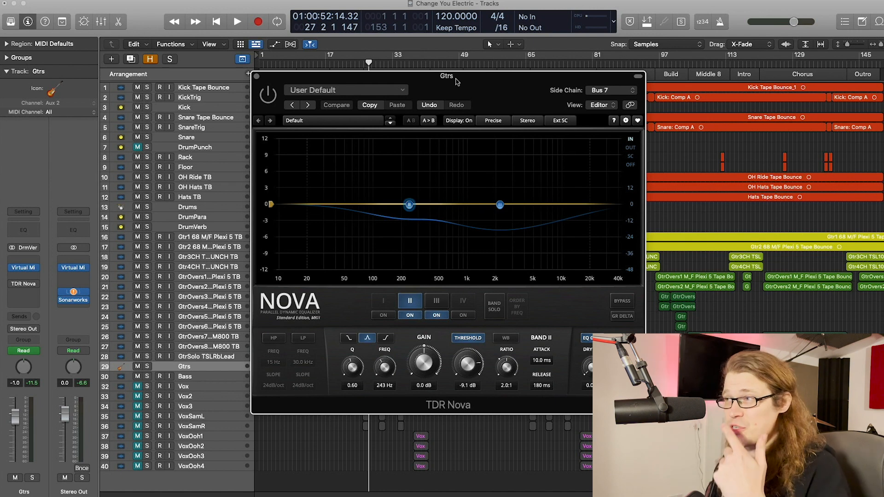
pyautogui.click(613, 91)
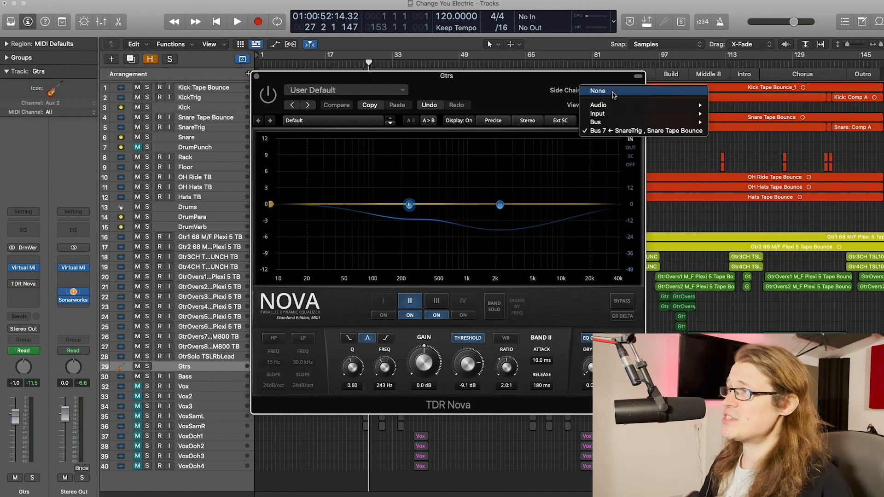
pyautogui.click(624, 132)
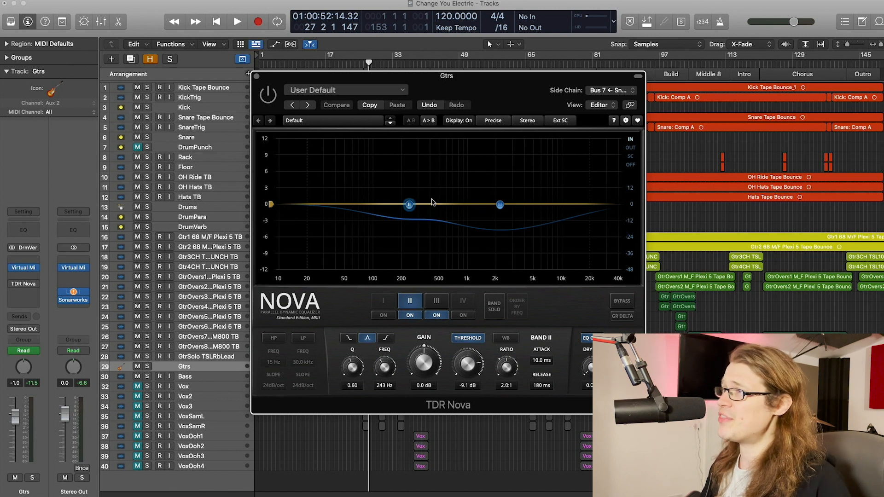
# - Switch TDR Nova on and move band II down to 187 Hz
pyautogui.click(273, 98)
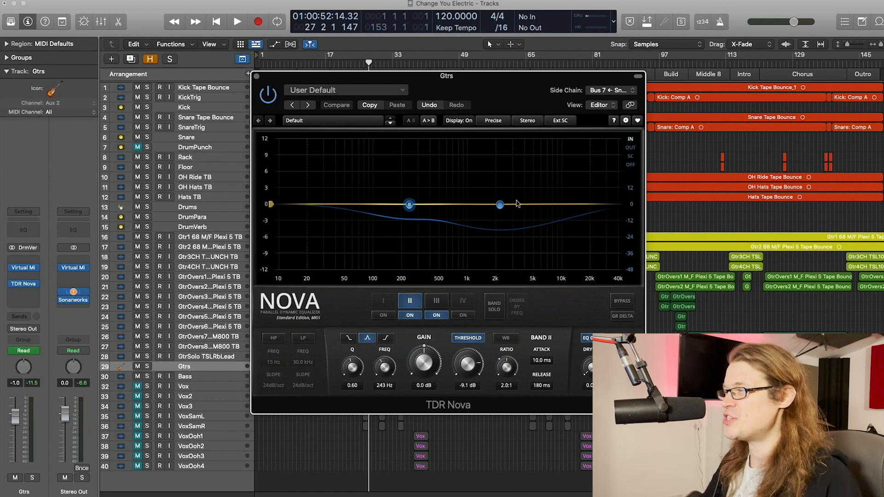
pyautogui.moveTo(409, 203); pyautogui.dragTo(398, 205)
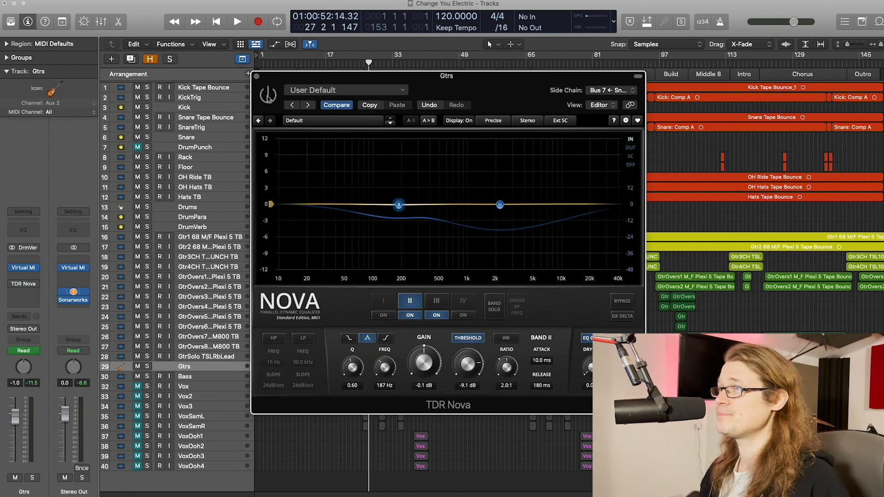
# - Play the mix and lower the Snare bus fader to -1.0 dB
pyautogui.press('space')
pyautogui.click(203, 137)
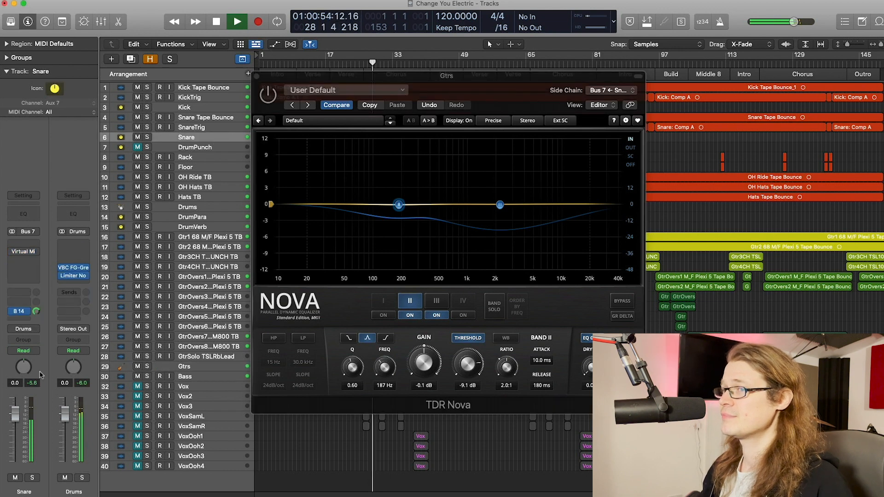
pyautogui.moveTo(16, 415); pyautogui.dragTo(16, 418)
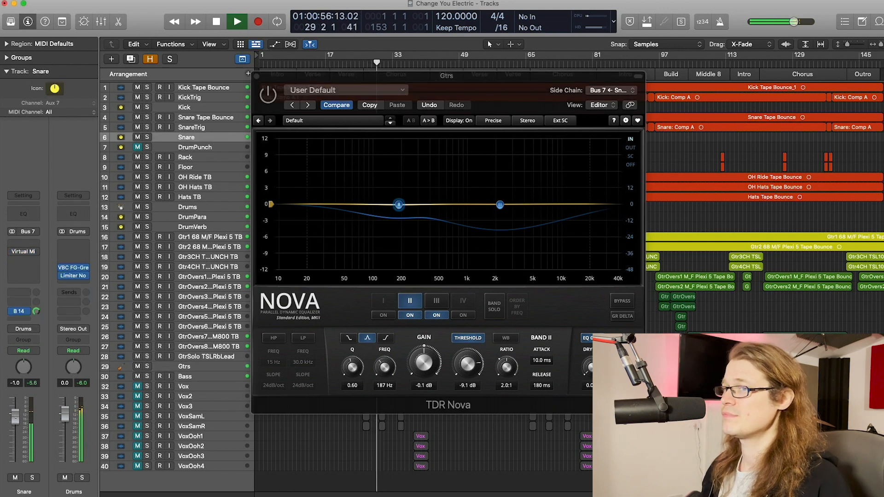
# - Compare the playing mix with TDR Nova active and bypassed on the Gtrs bus, leaving it switched on
pyautogui.click(268, 95)
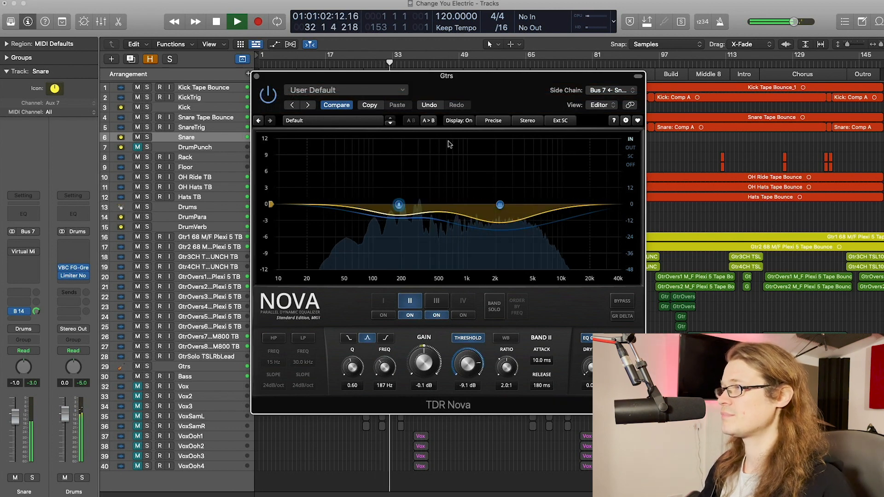
pyautogui.click(269, 94)
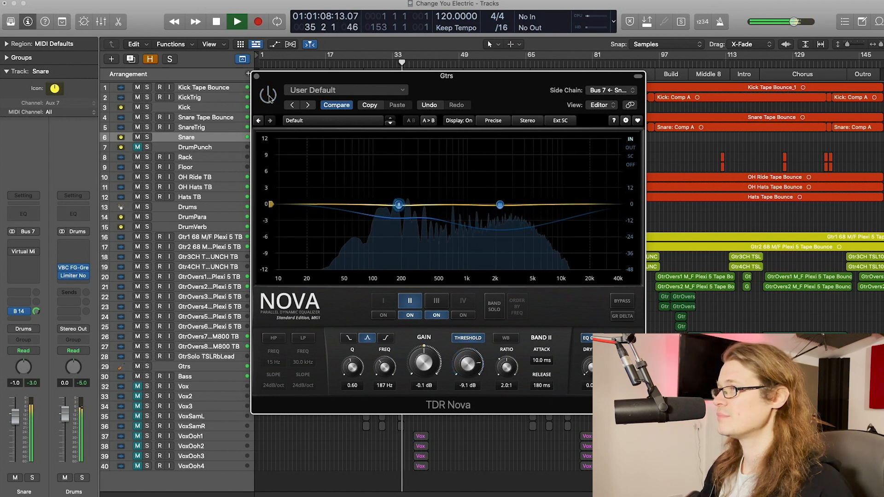
pyautogui.click(269, 96)
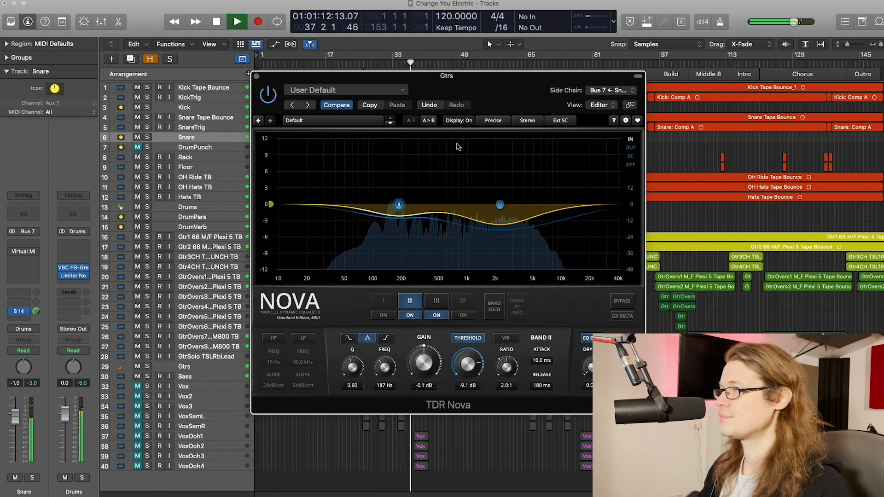
# - Stop playback and set band II's threshold in TDR Nova to -15.8 dB
pyautogui.press('space')
pyautogui.moveTo(469, 353); pyautogui.dragTo(469, 373)
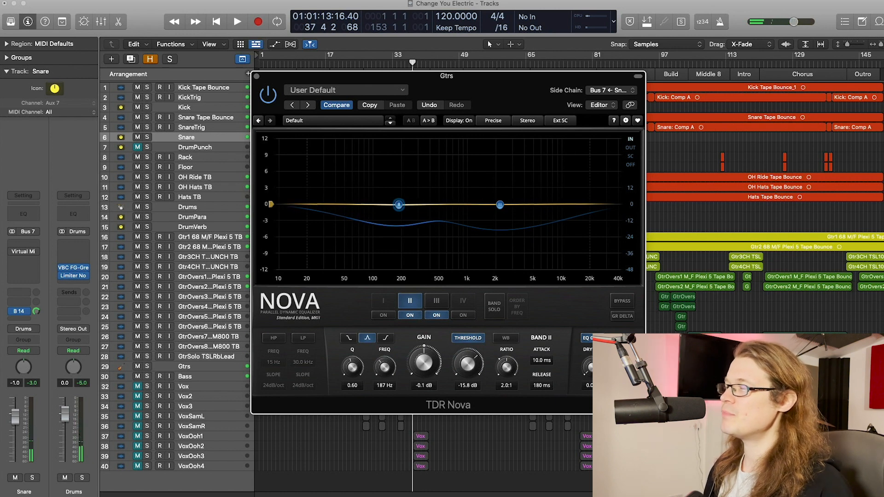
# - Select band III in TDR Nova on the Gtrs bus and play the mix briefly to audition the snare-triggered ducking
pyautogui.click(439, 302)
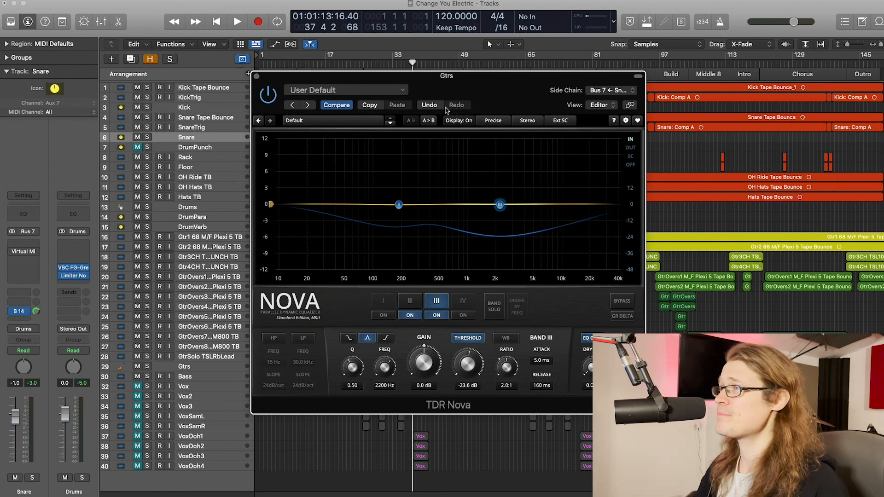
pyautogui.press('space')
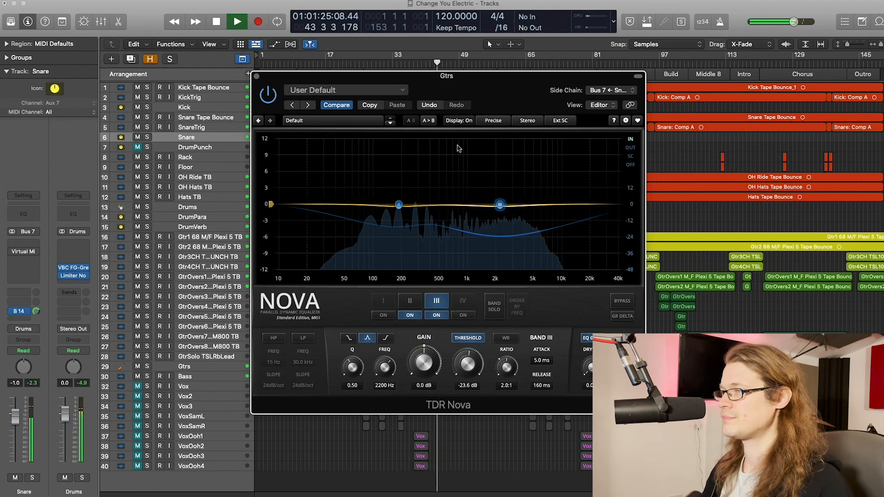
pyautogui.press('space')
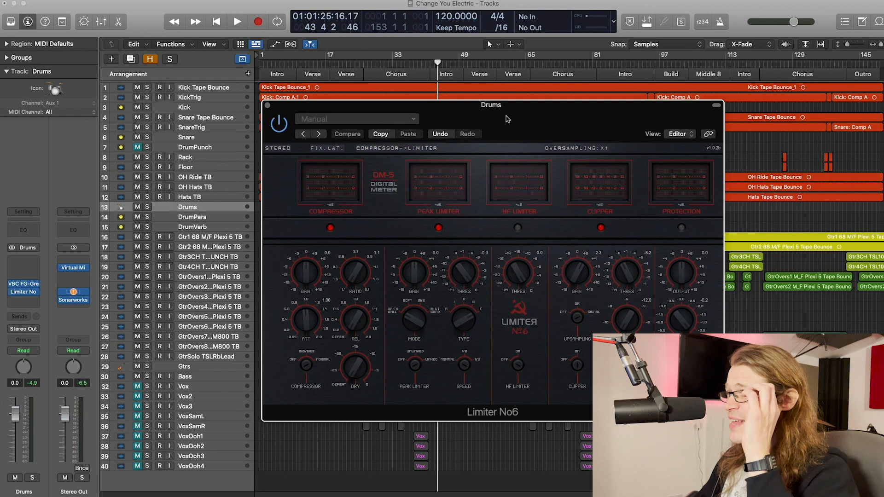
# - Look up Limiter No6's developer among the Audio Units for the Drums bus and reposition the plug-in window
pyautogui.moveTo(487, 112); pyautogui.dragTo(467, 75)
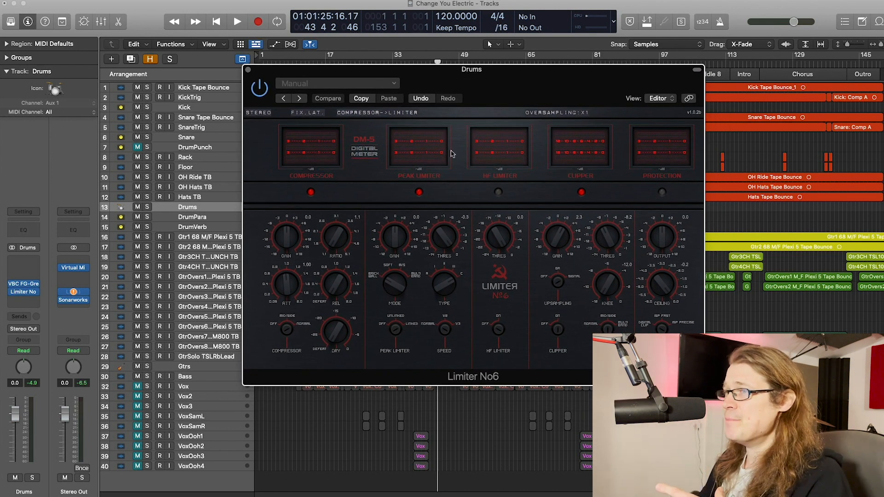
pyautogui.click(25, 293)
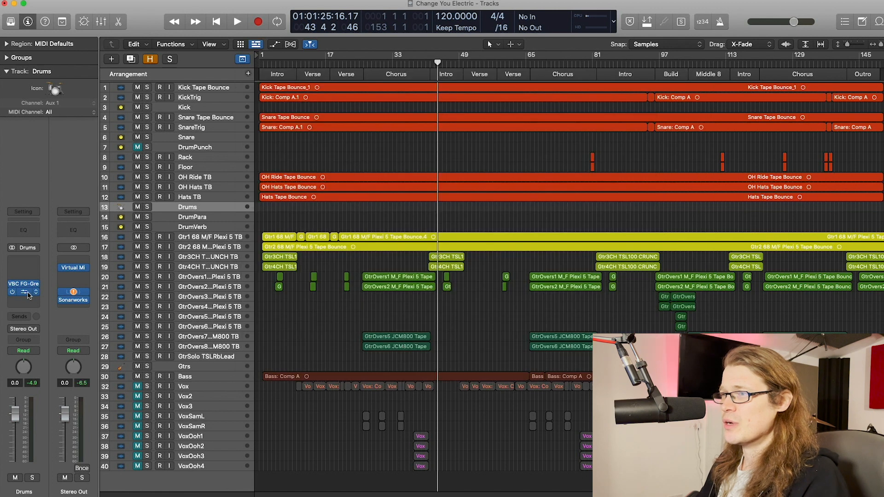
pyautogui.click(29, 294)
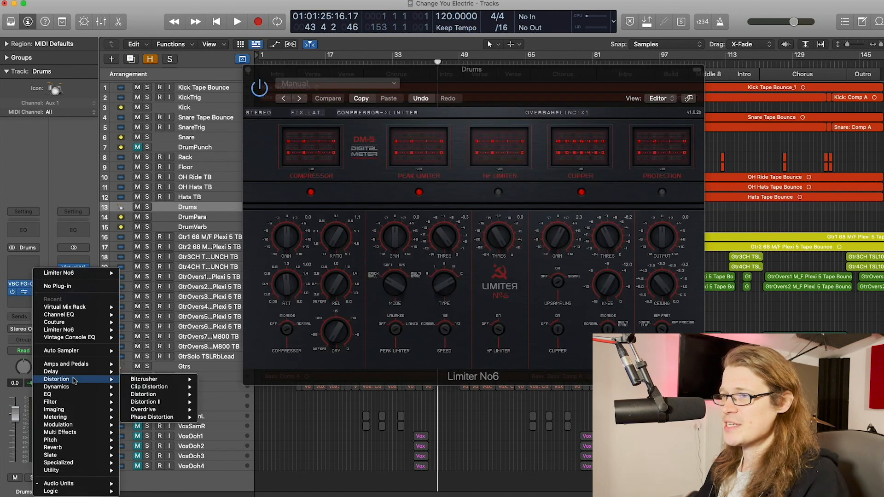
pyautogui.moveTo(101, 484)
pyautogui.moveTo(165, 462)
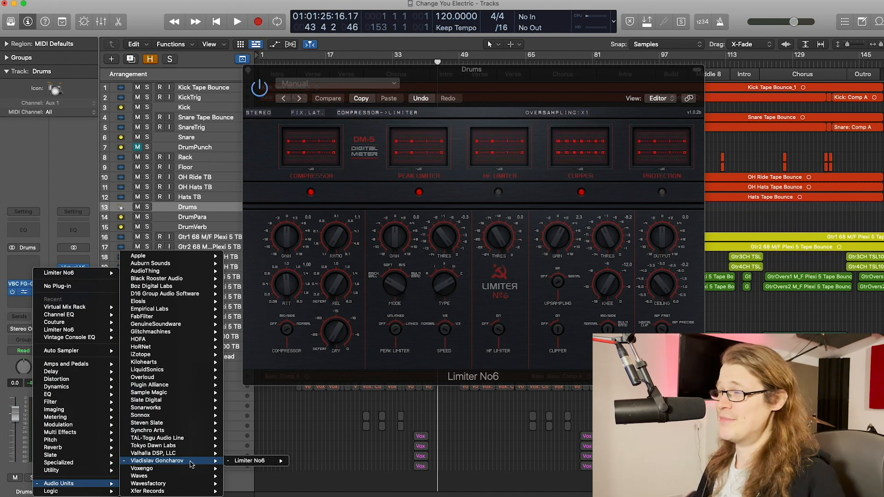
pyautogui.moveTo(479, 70); pyautogui.dragTo(473, 71)
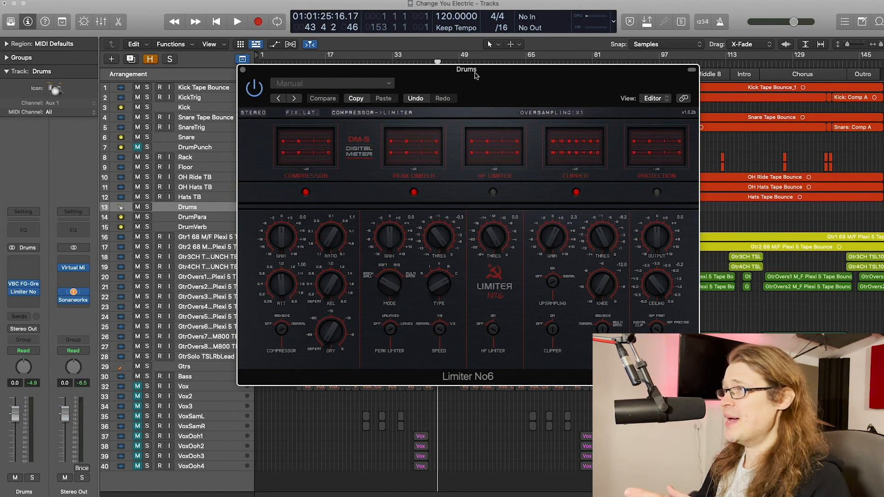
pyautogui.moveTo(473, 71); pyautogui.dragTo(473, 67)
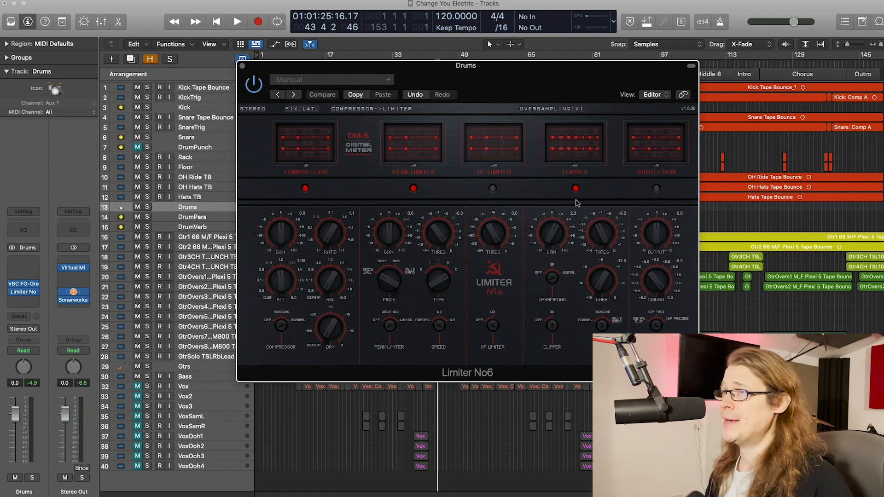
# - Solo the Drums, DrumPara and DrumVerb tracks and play from bar 18, comparing Limiter No6 bypassed and active
pyautogui.moveTo(148, 207); pyautogui.dragTo(147, 228)
pyautogui.moveTo(339, 64); pyautogui.dragTo(333, 60)
pyautogui.moveTo(454, 61); pyautogui.dragTo(459, 87)
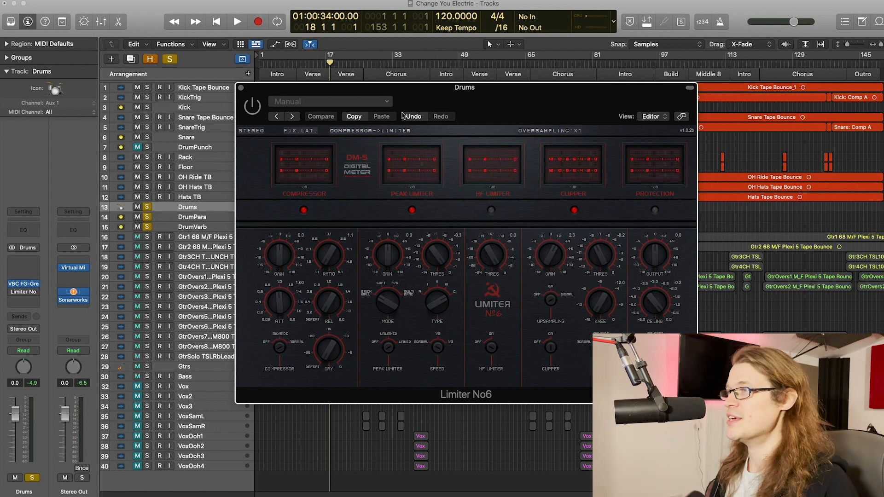
pyautogui.press('space')
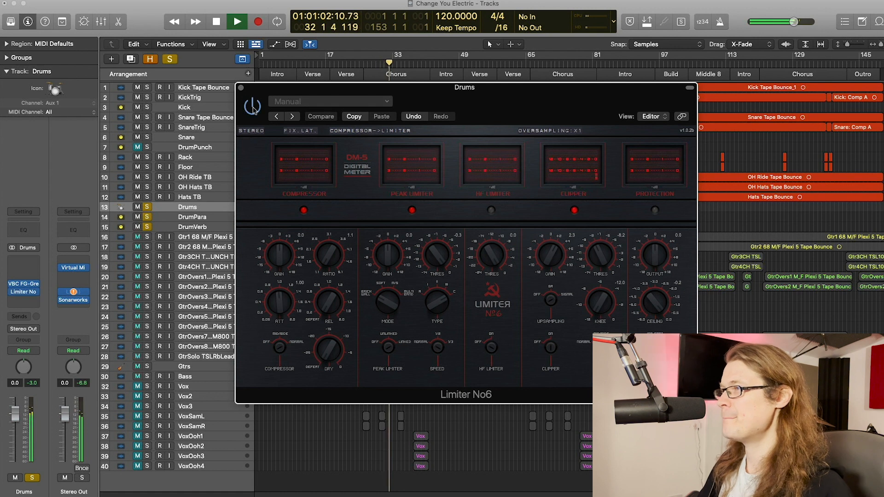
pyautogui.press('space')
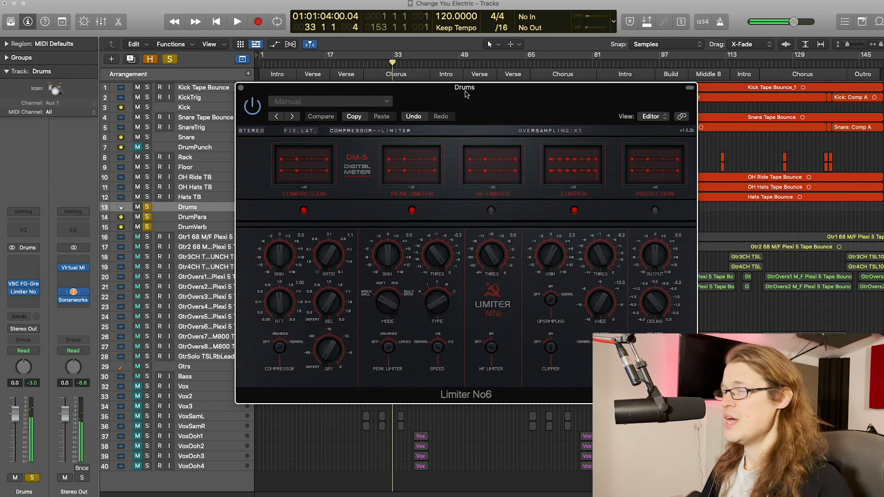